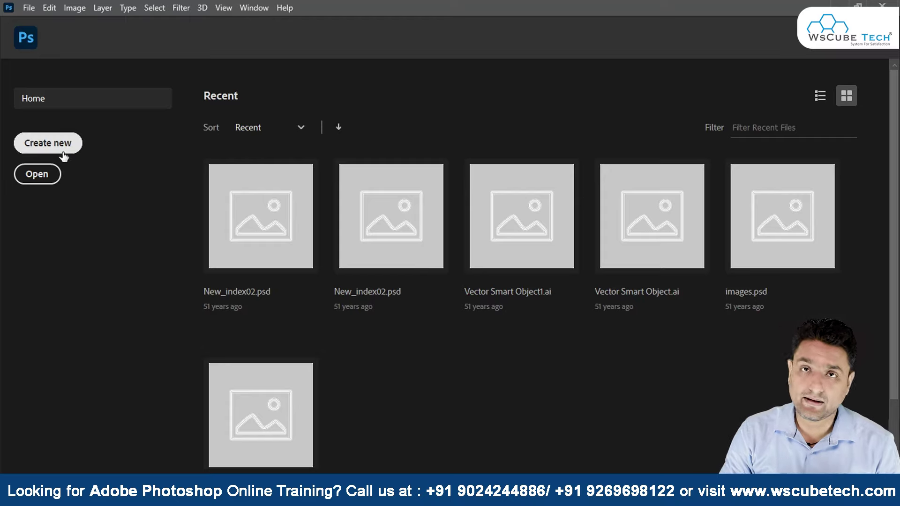
# - Start a new document from the File menu to bring up the New Document dialog
pyautogui.click(29, 8)
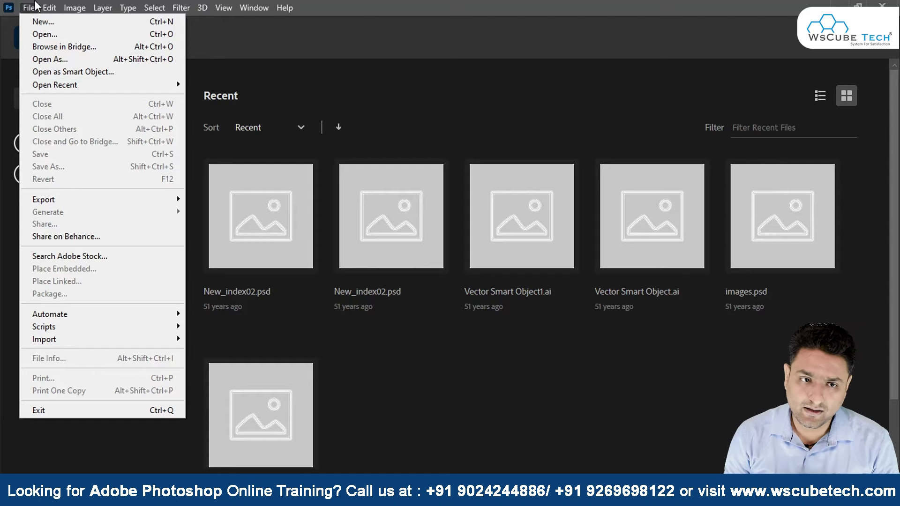
pyautogui.click(4, 161)
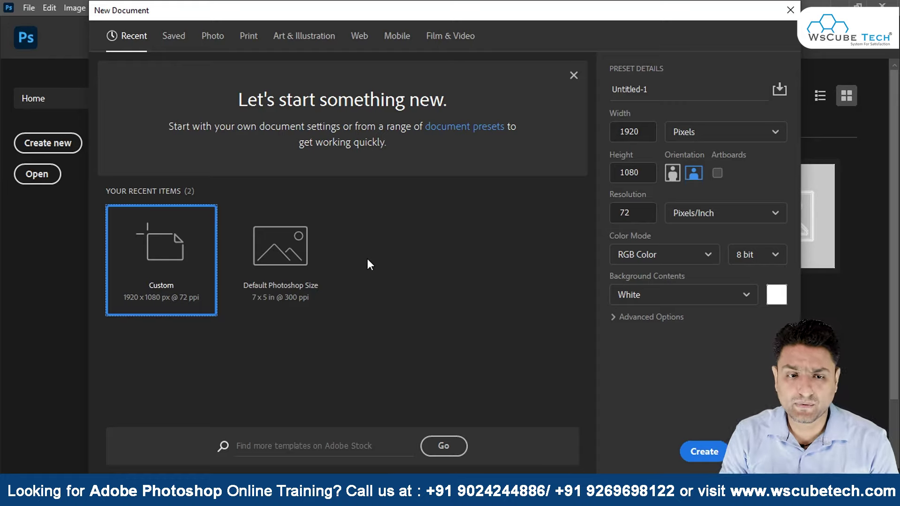
# - Name the document 'Adobe Photoshop Introduction' and enter a width of 500 pixels
pyautogui.click(680, 87)
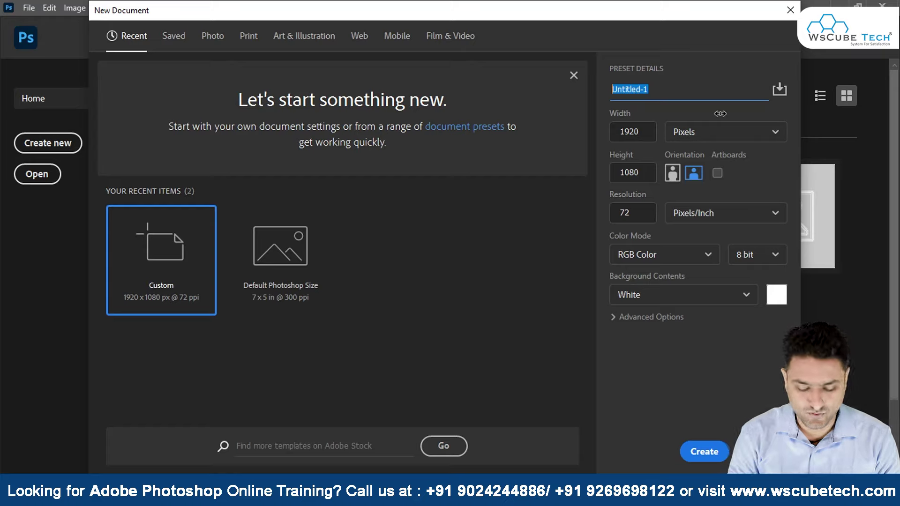
pyautogui.write('Adobe Photoshop Introduction')
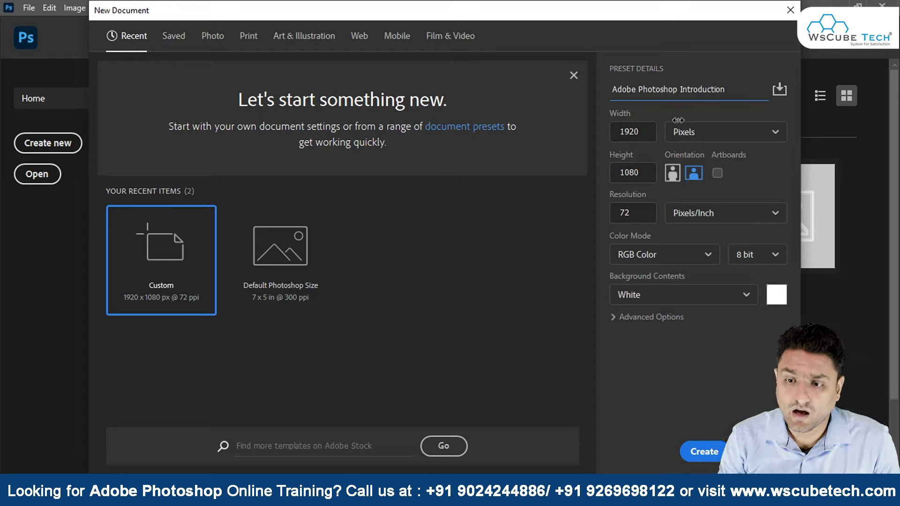
pyautogui.doubleClick(647, 135)
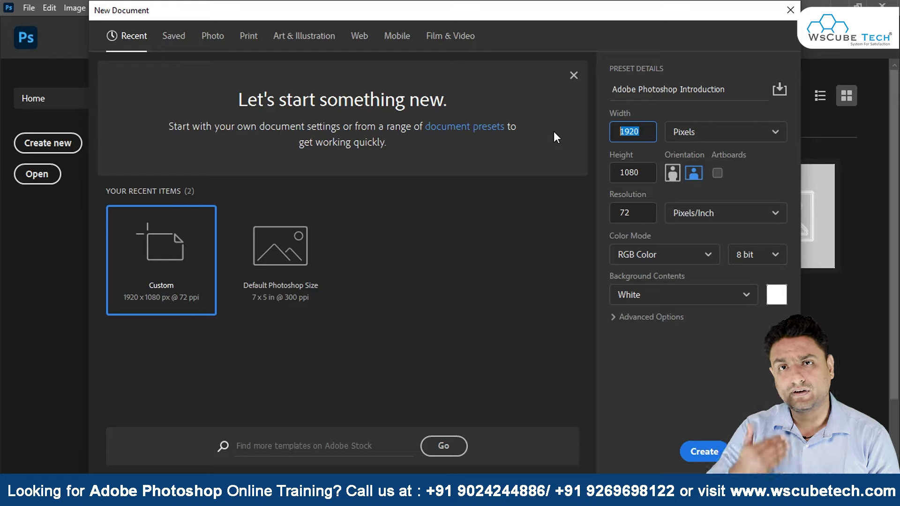
pyautogui.write('500')
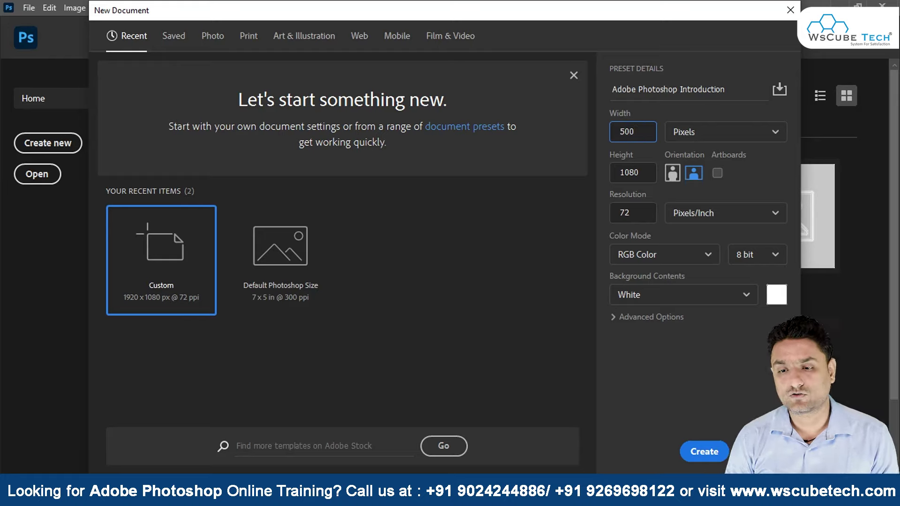
# - Review the width unit options and keep pixels as the unit
pyautogui.click(702, 129)
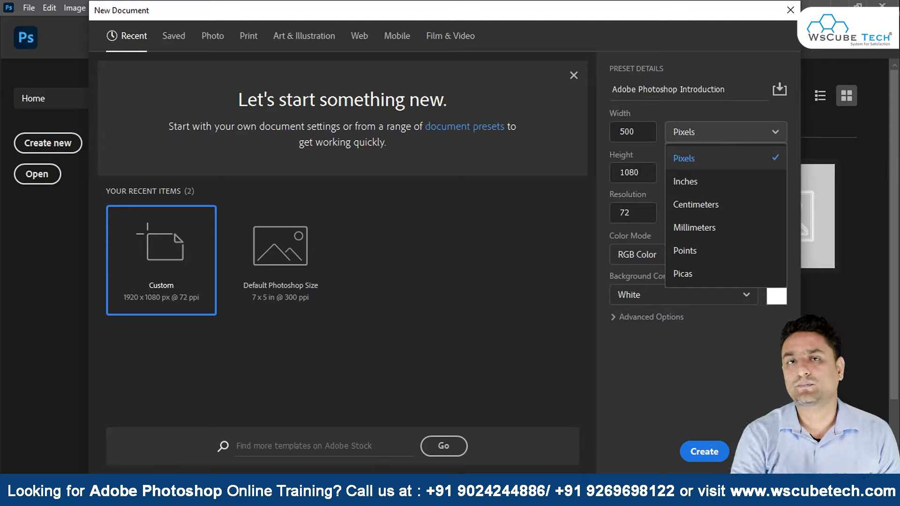
pyautogui.click(643, 132)
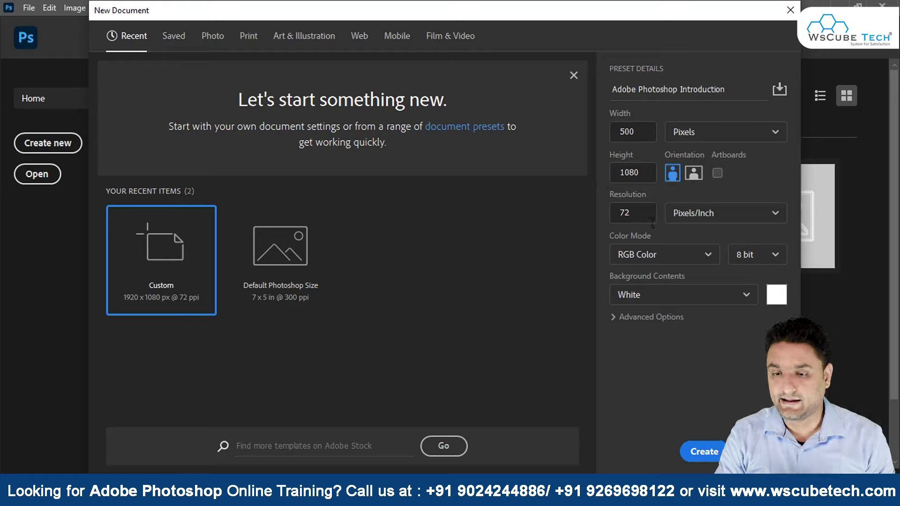
# - Set the height to 1000 pixels, keep pixels as the unit, and switch to landscape
pyautogui.click(650, 173)
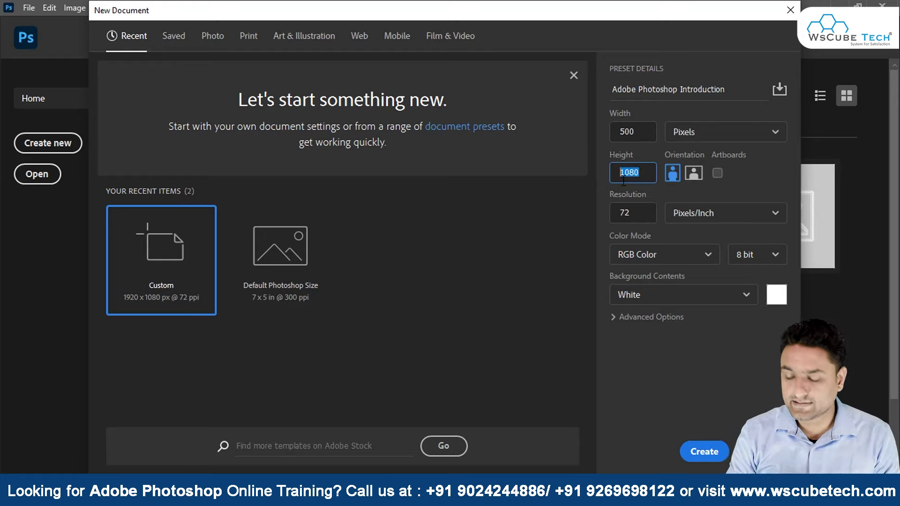
pyautogui.write('1000')
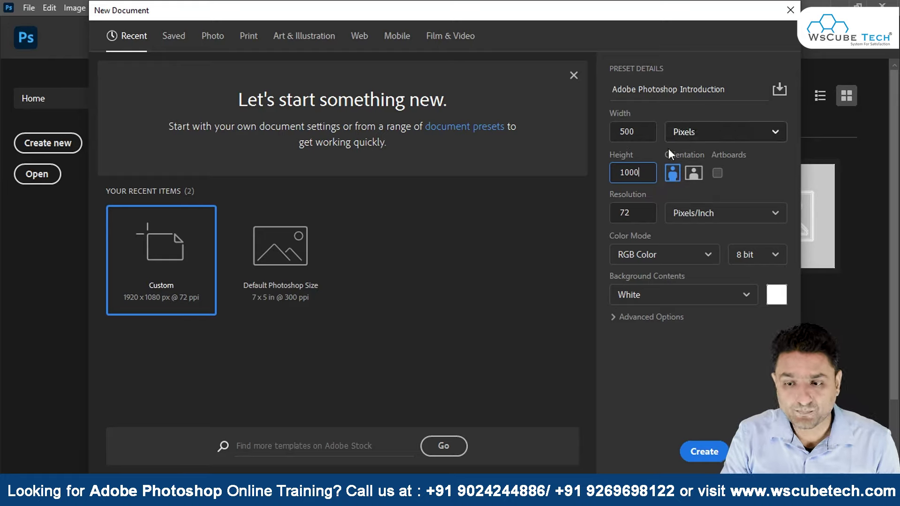
pyautogui.click(697, 139)
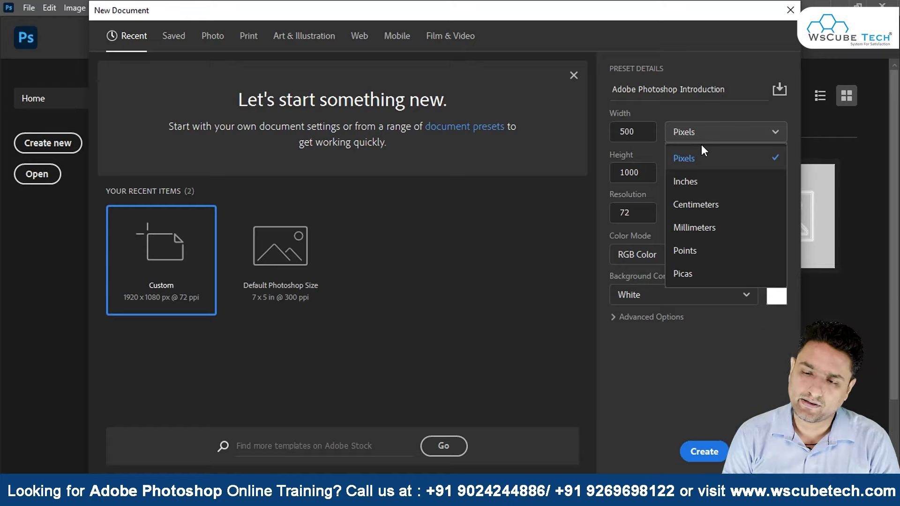
pyautogui.click(703, 131)
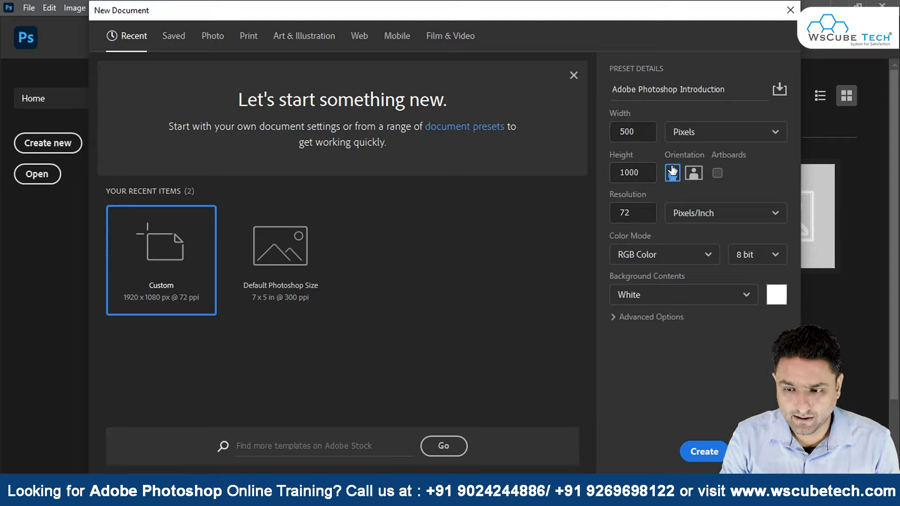
pyautogui.click(694, 174)
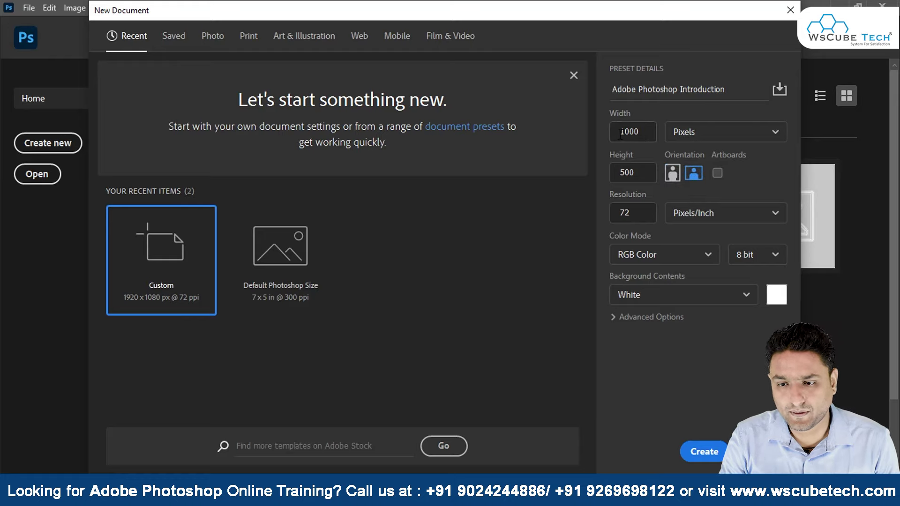
# - Try both orientations, then set width to 500 for a 500×500 pixel portrait canvas
pyautogui.click(673, 174)
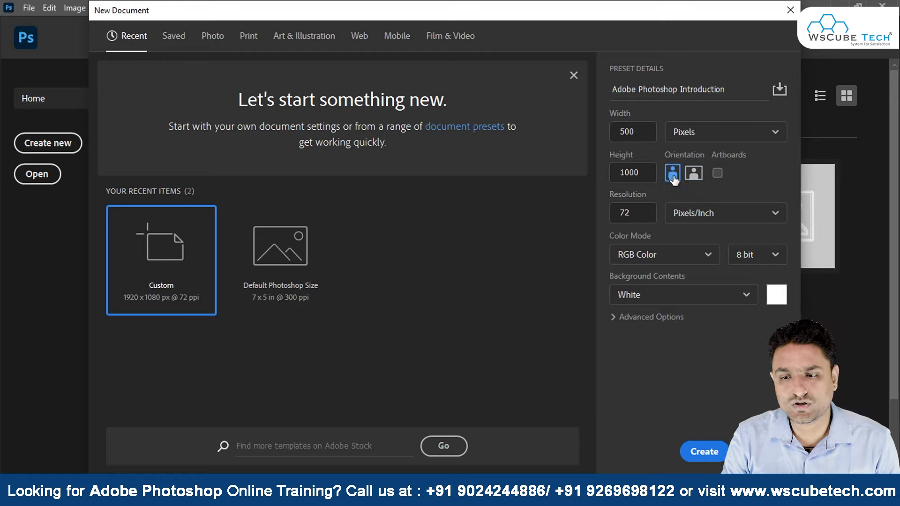
pyautogui.click(694, 175)
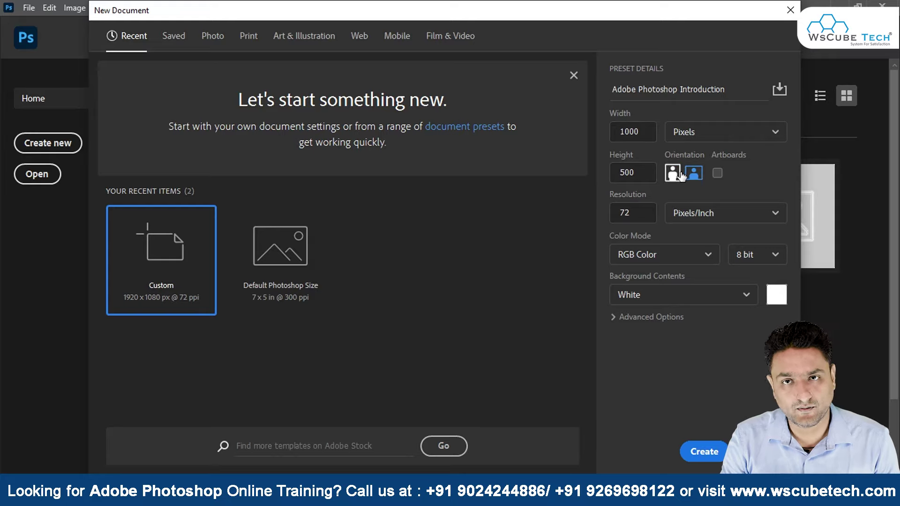
pyautogui.click(673, 174)
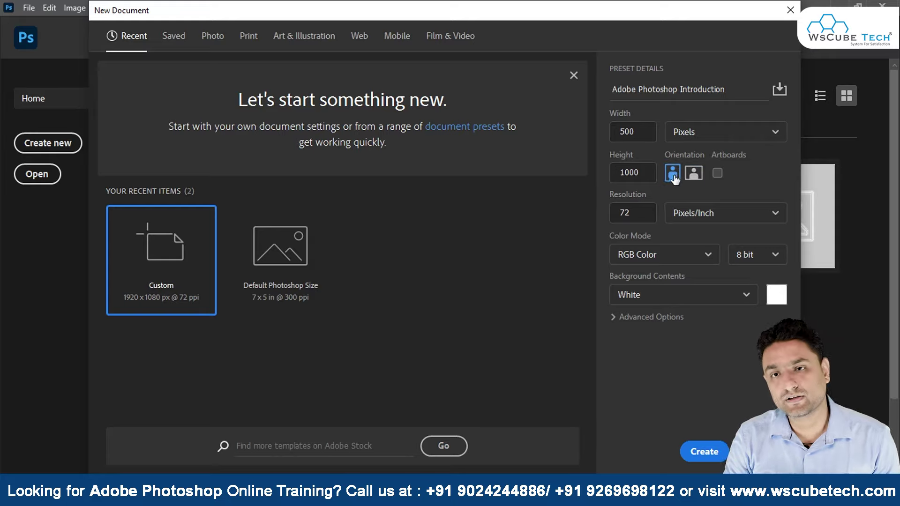
pyautogui.click(695, 176)
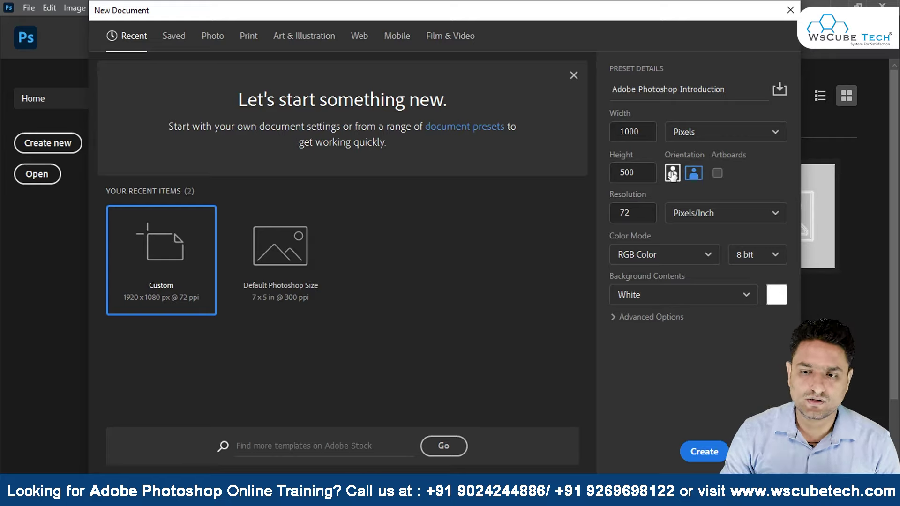
pyautogui.doubleClick(643, 132)
pyautogui.write('500')
pyautogui.click(672, 172)
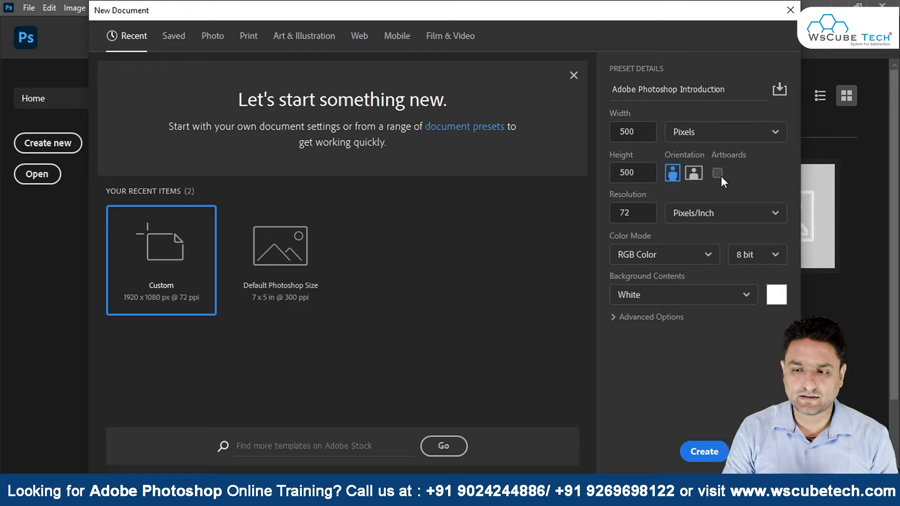
pyautogui.click(721, 177)
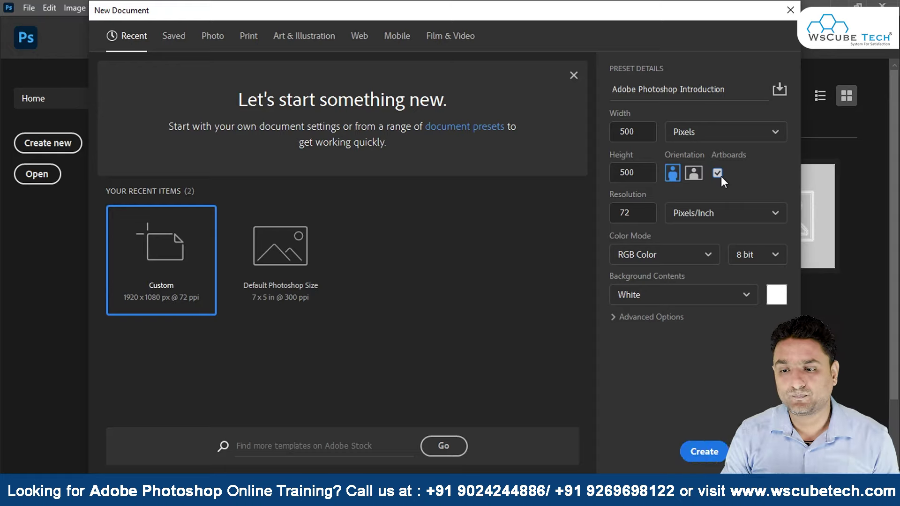
pyautogui.click(717, 177)
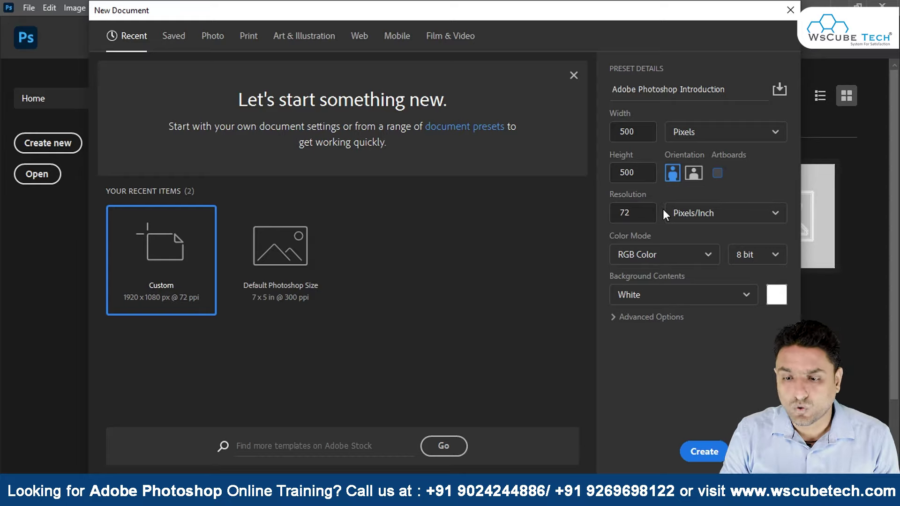
pyautogui.doubleClick(634, 212)
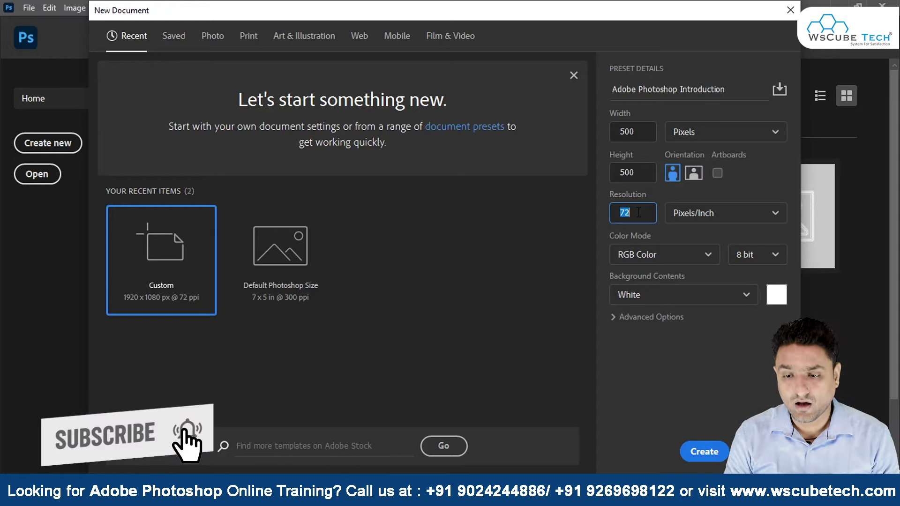
# - Set the resolution to 300 pixels per inch and check the width unit options
pyautogui.click(638, 213)
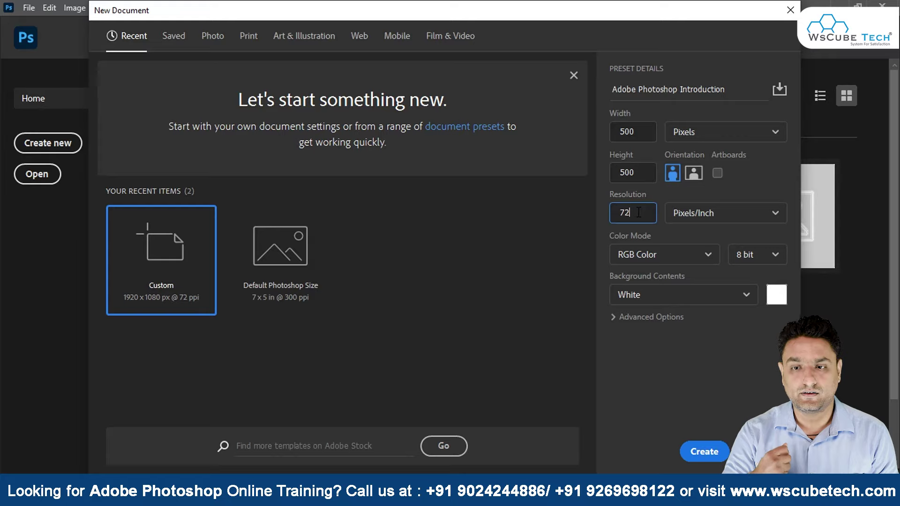
pyautogui.doubleClick(638, 212)
pyautogui.write('300')
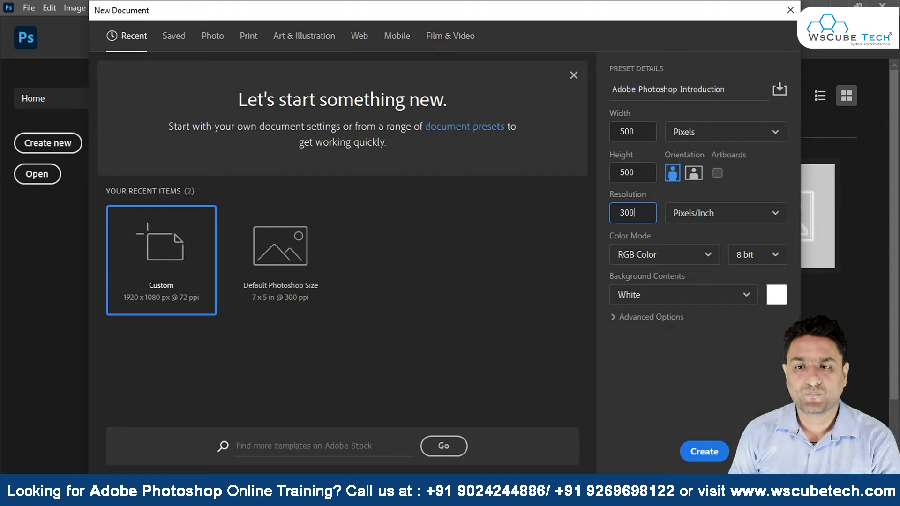
pyautogui.click(716, 130)
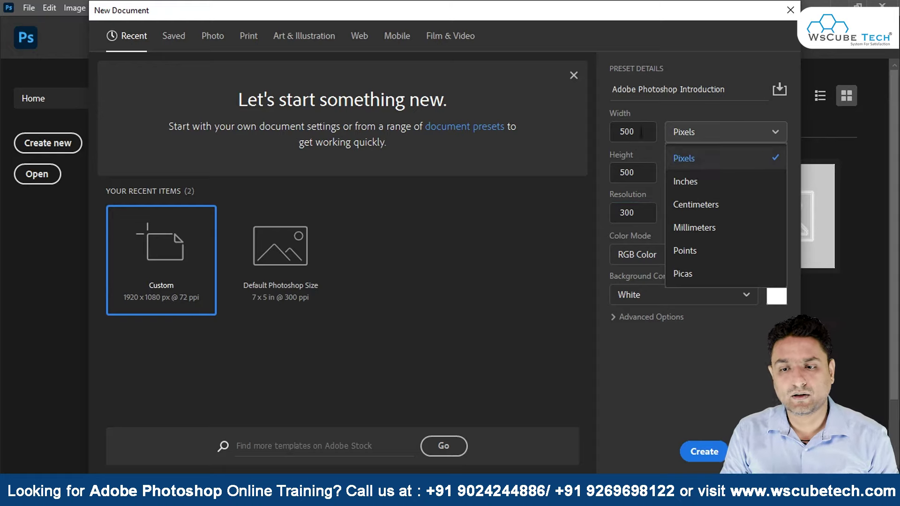
# - Keep width in pixels and change the resolution back to 72 pixels per inch
pyautogui.click(702, 162)
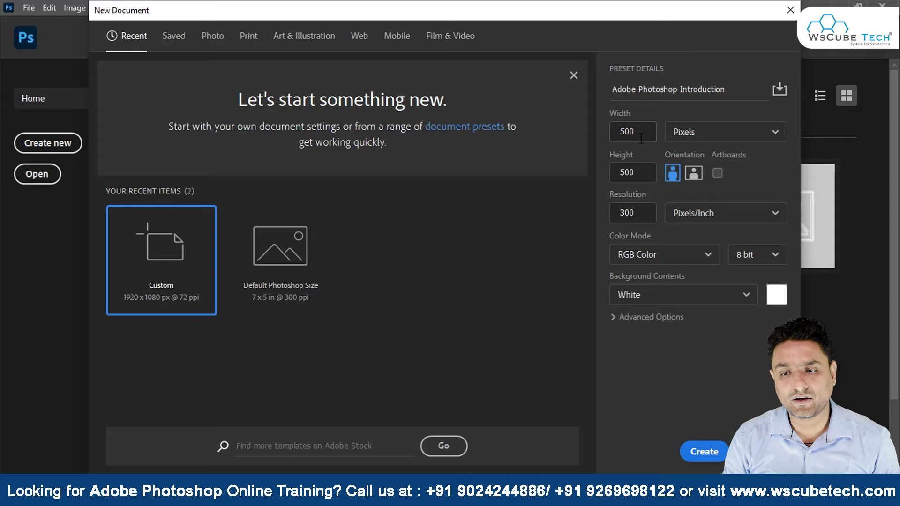
pyautogui.doubleClick(617, 134)
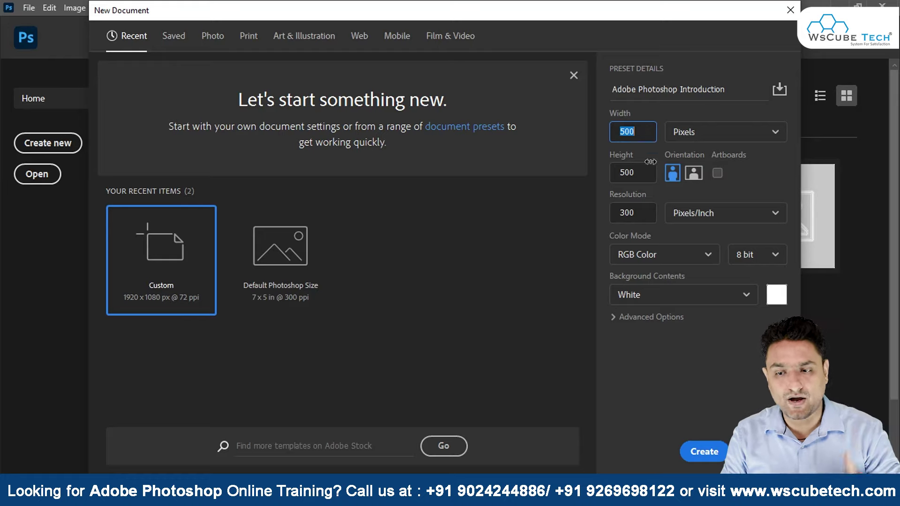
pyautogui.click(612, 208)
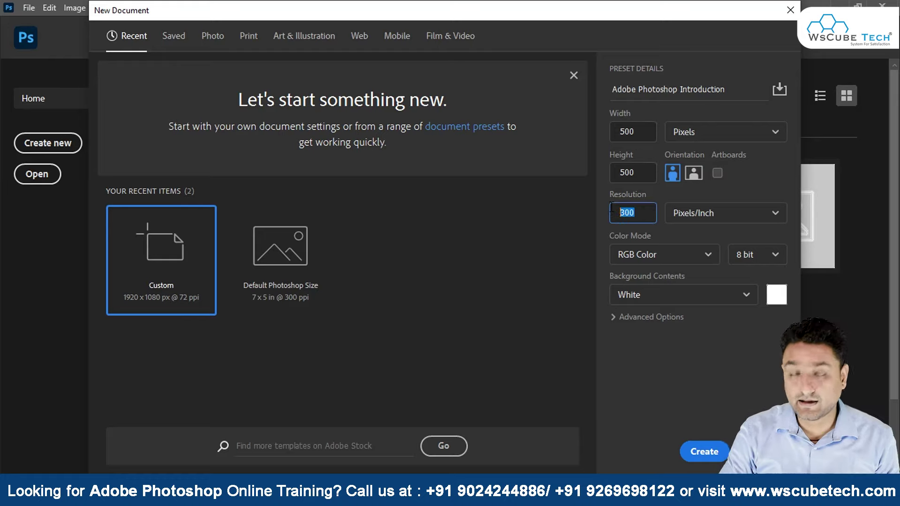
pyautogui.write('72')
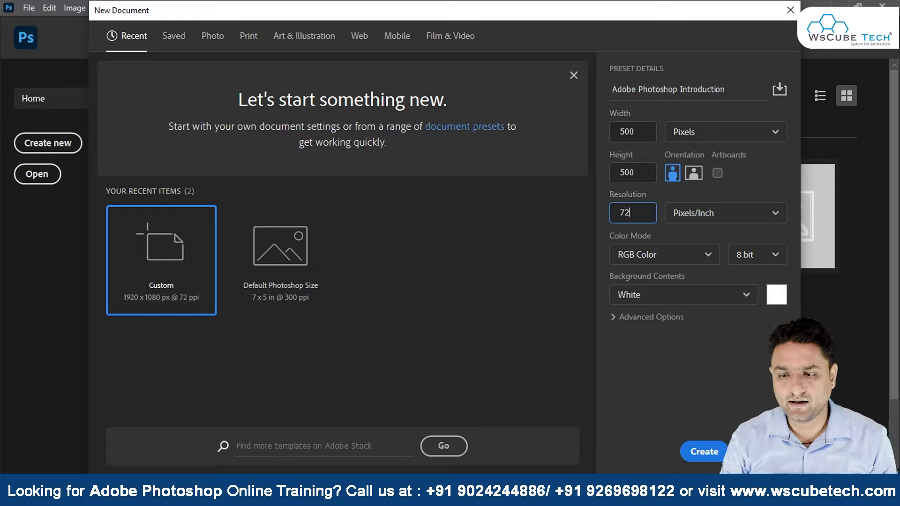
pyautogui.click(696, 215)
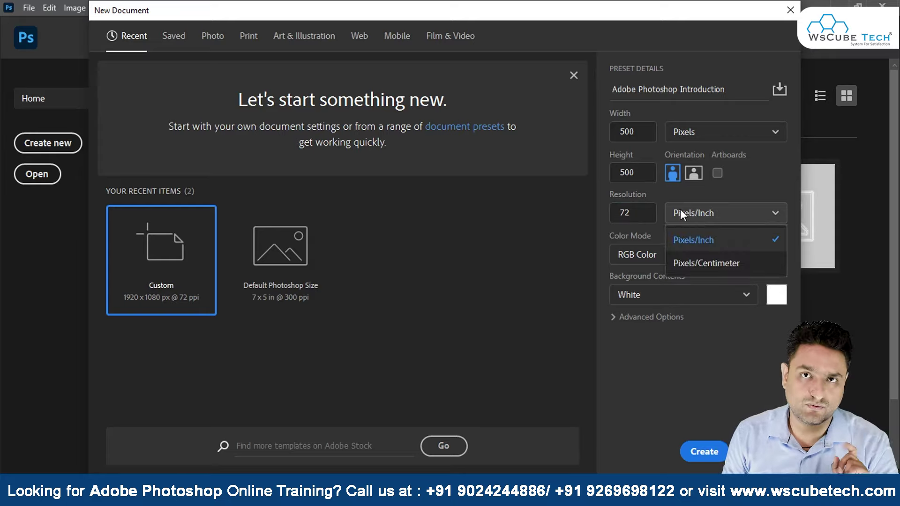
# - Close the resolution units list and view the colour mode options, RGB Color still selected
pyautogui.click(680, 211)
pyautogui.click(686, 251)
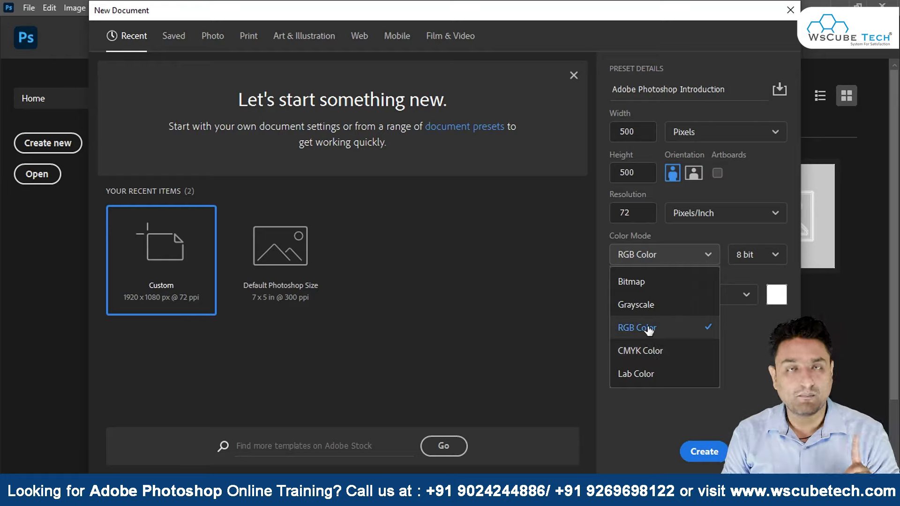
# - Select RGB Color to close the colour mode list with 8-bit RGB kept
pyautogui.click(648, 330)
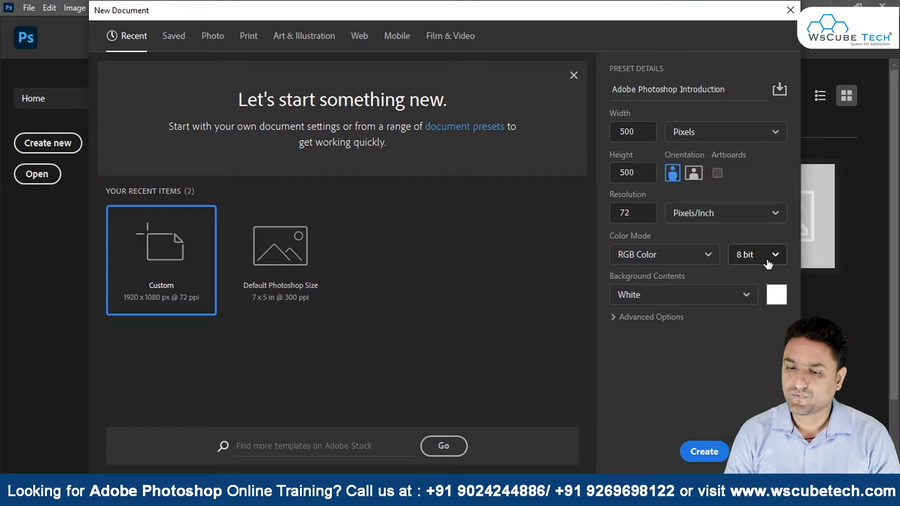
# - Keep White as background contents, then expand and collapse Advanced Options
pyautogui.click(736, 290)
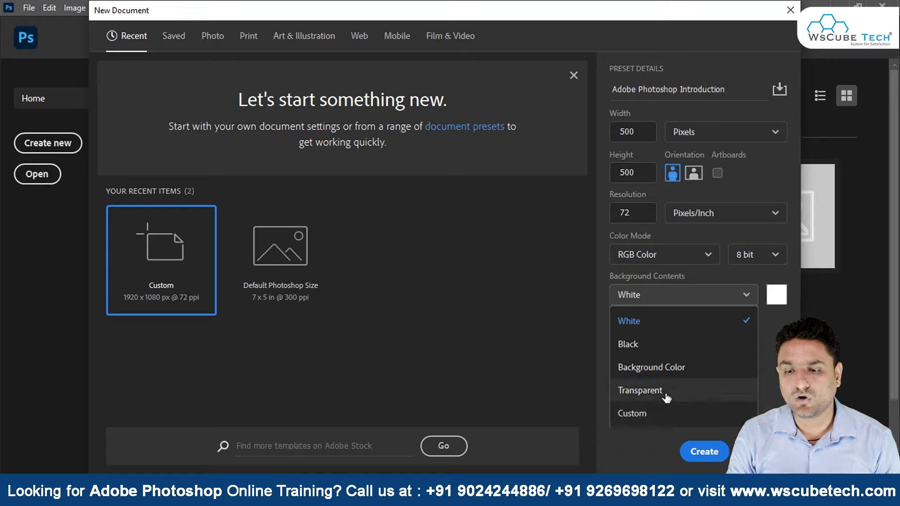
pyautogui.click(694, 301)
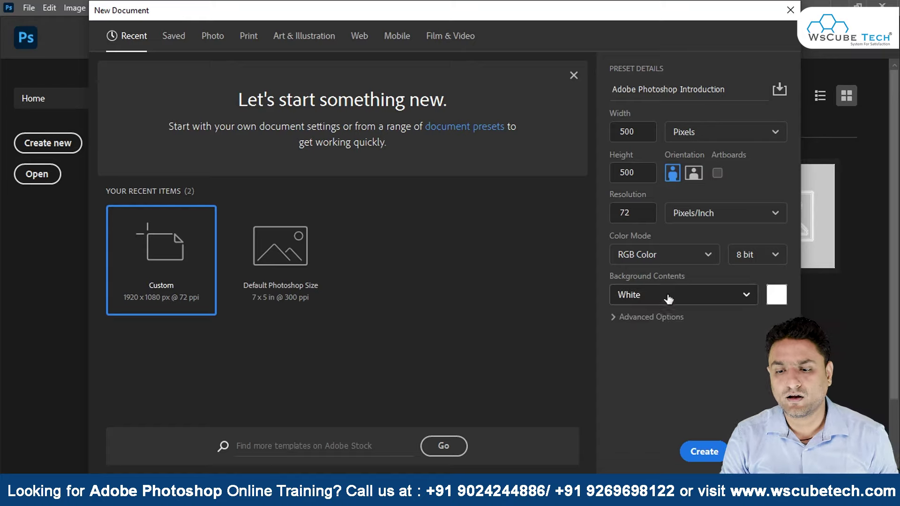
pyautogui.click(633, 319)
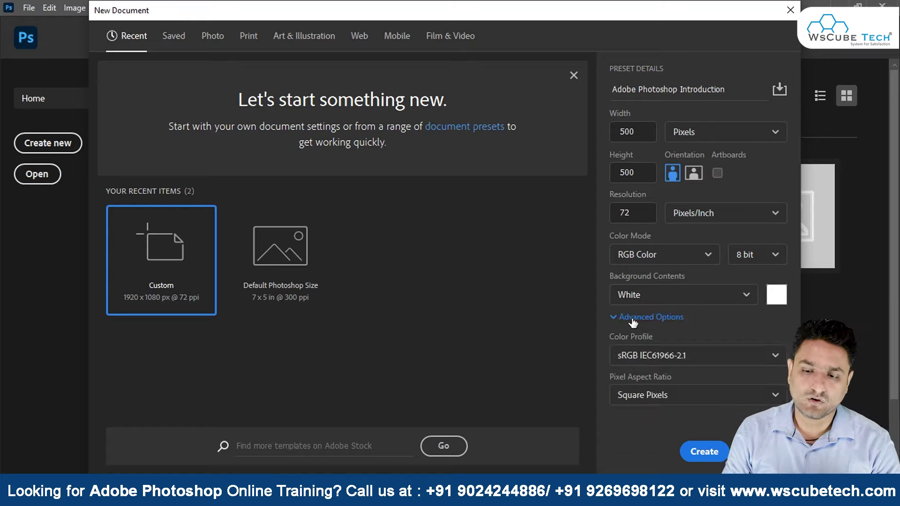
pyautogui.click(633, 318)
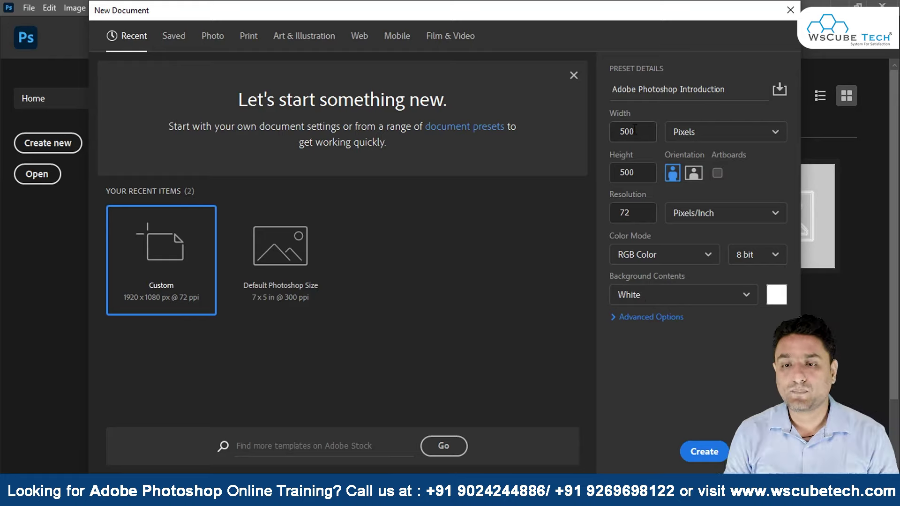
# - Create the 500×500 white RGB document 'Adobe Photoshop Introduction' from the New Document settings
pyautogui.click(690, 454)
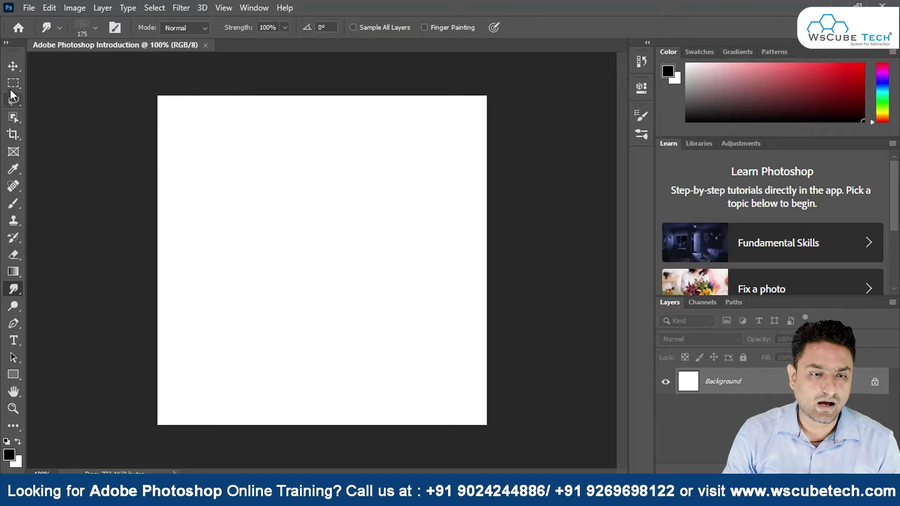
pyautogui.click(14, 66)
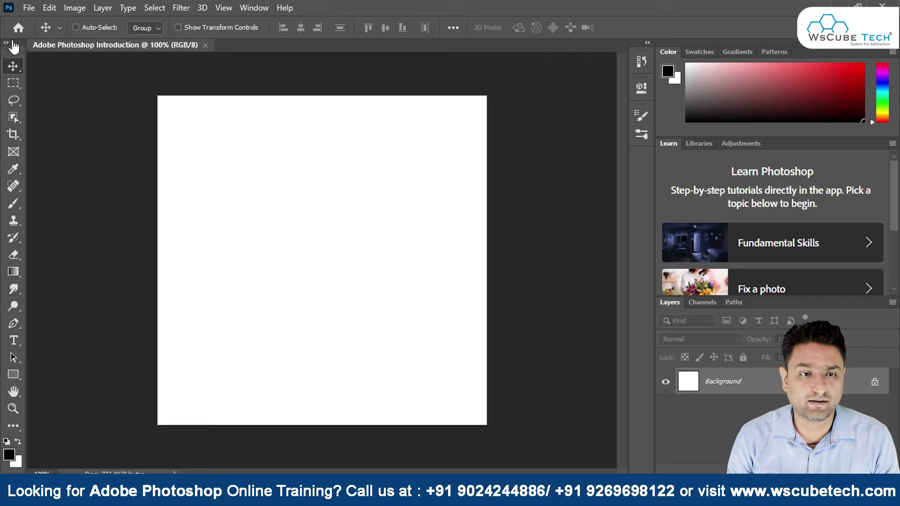
pyautogui.click(14, 83)
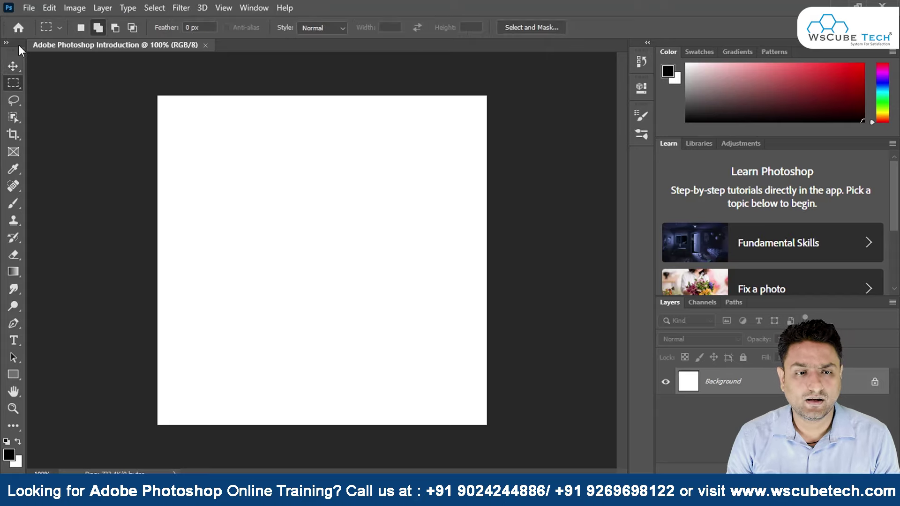
pyautogui.click(14, 100)
pyautogui.click(13, 134)
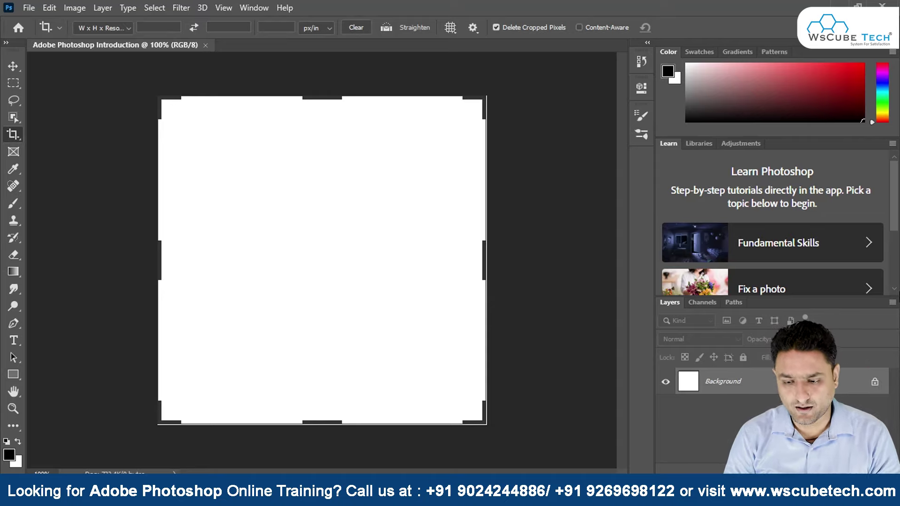
pyautogui.press('v')
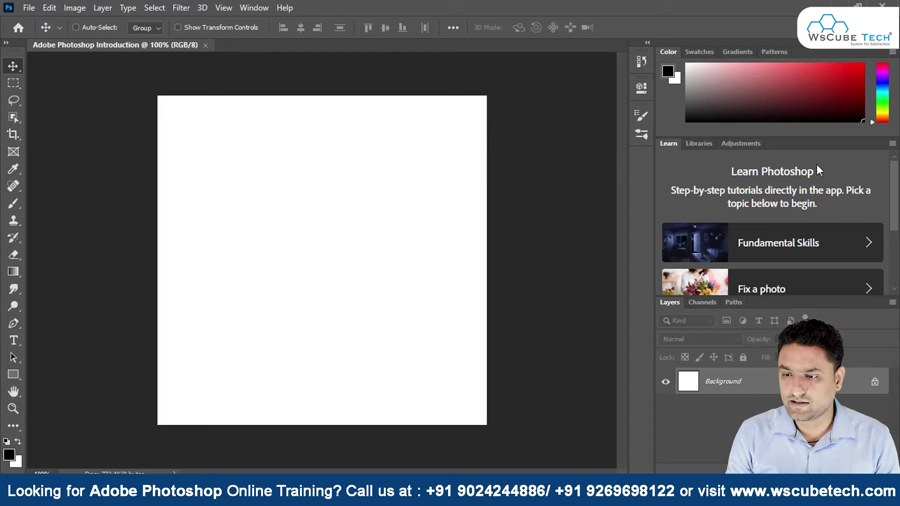
pyautogui.click(892, 144)
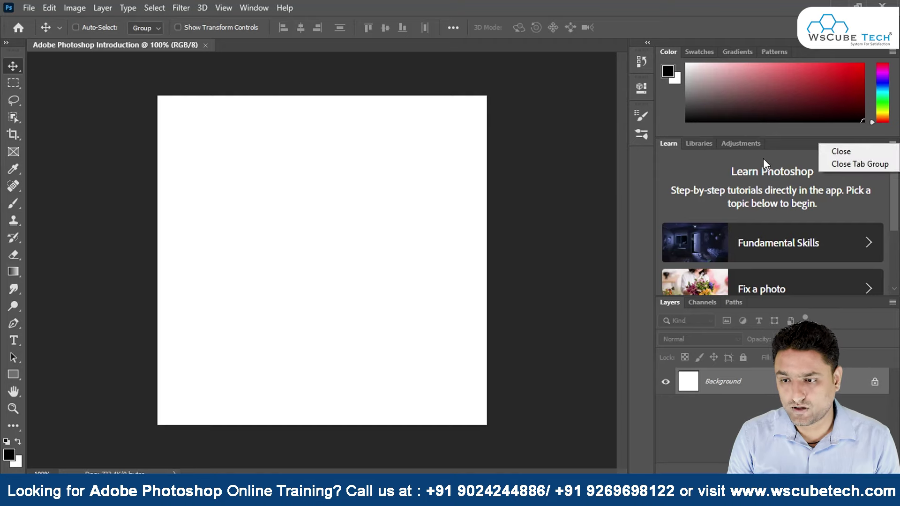
# - Close the Learn/Libraries/Adjustments and Color/Swatches tab groups from their panel flyout menus
pyautogui.click(794, 151)
pyautogui.click(892, 144)
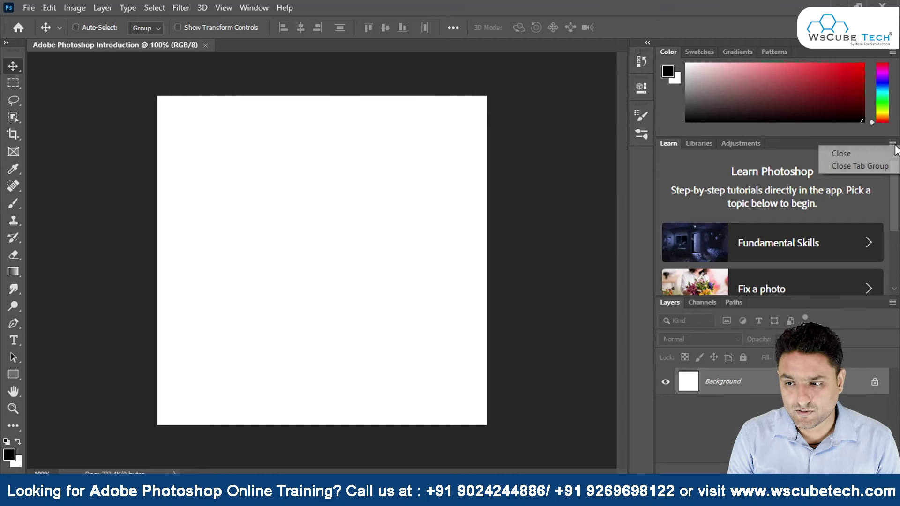
pyautogui.click(869, 165)
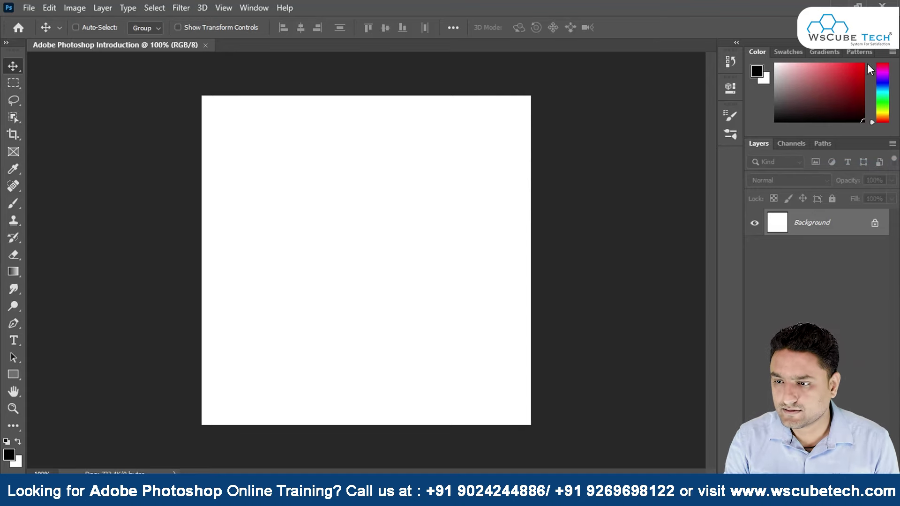
pyautogui.click(892, 52)
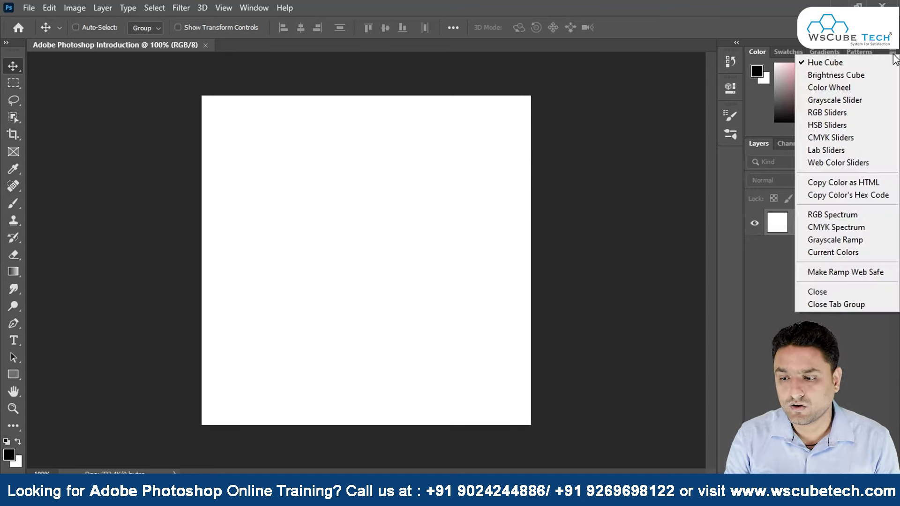
pyautogui.click(838, 307)
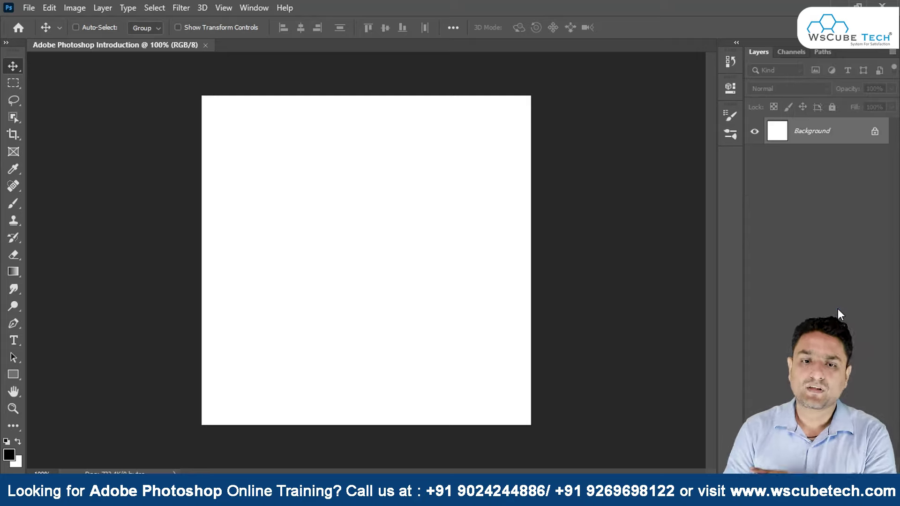
# - Browse the Window and View menus and float the Layers panel dock over the canvas
pyautogui.click(255, 8)
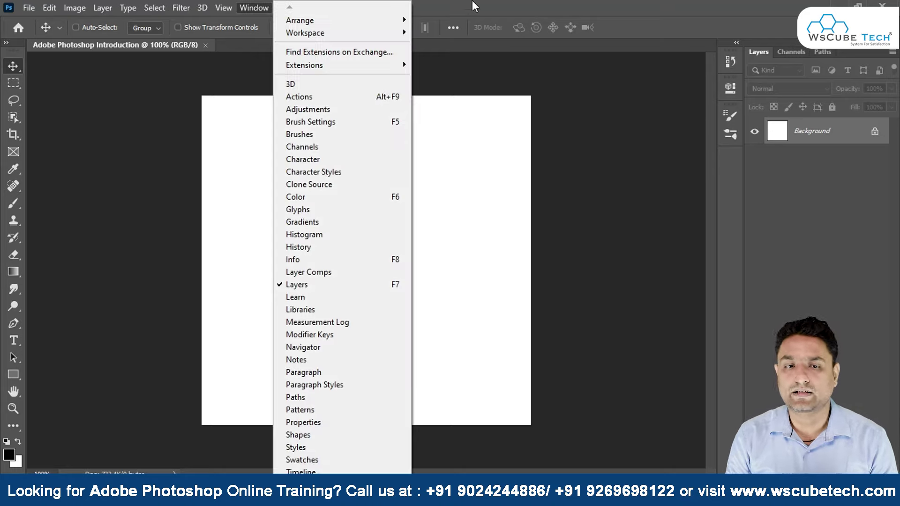
pyautogui.click(466, 3)
pyautogui.click(223, 7)
pyautogui.moveTo(773, 42); pyautogui.dragTo(688, 117)
pyautogui.click(253, 8)
pyautogui.moveTo(305, 32)
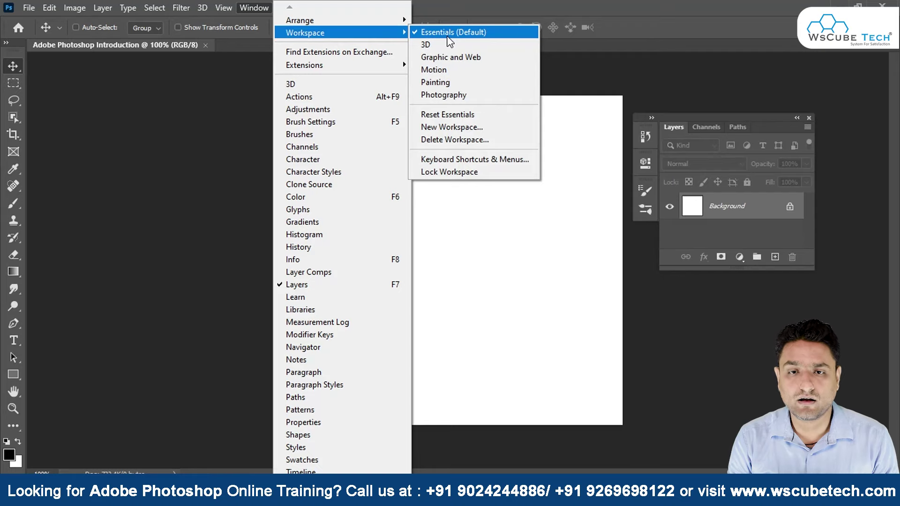
# - Reset the Essentials workspace from Window > Workspace
pyautogui.click(489, 36)
pyautogui.click(248, 6)
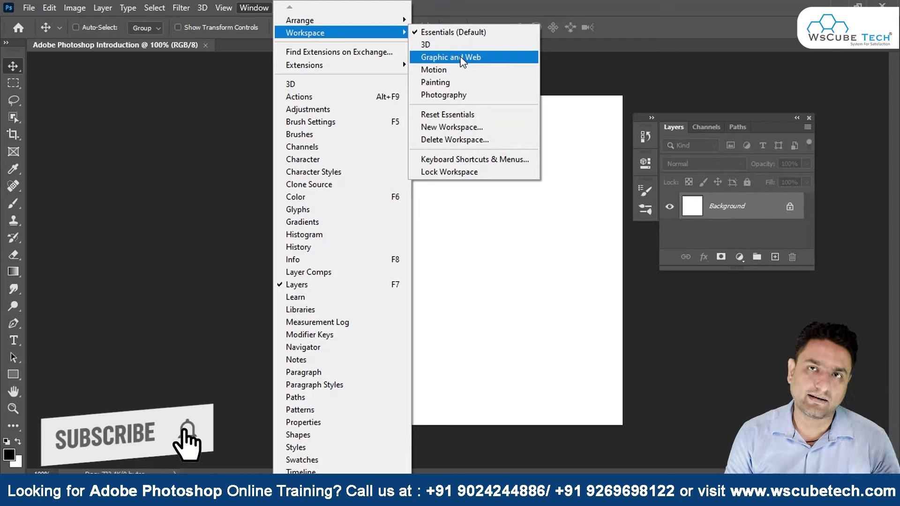
pyautogui.click(456, 119)
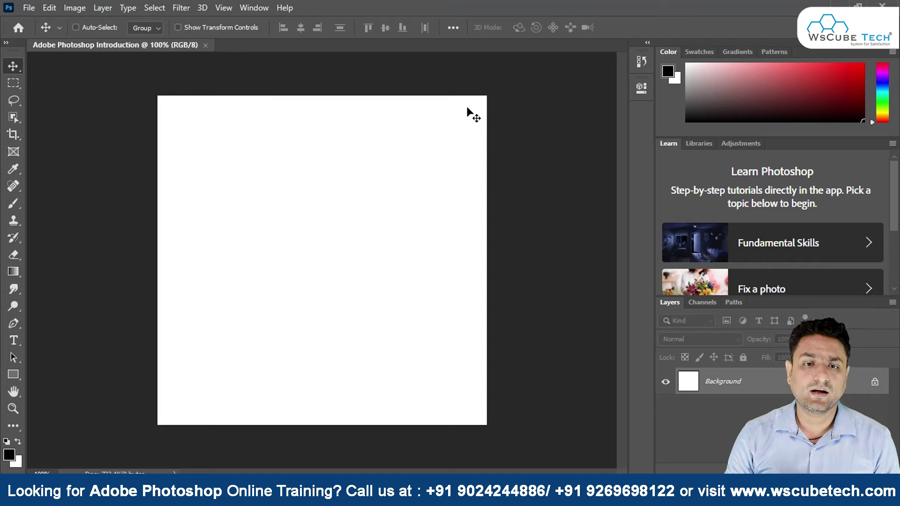
# - Reset Essentials once more, then select the entire canvas
pyautogui.click(254, 7)
pyautogui.moveTo(305, 33)
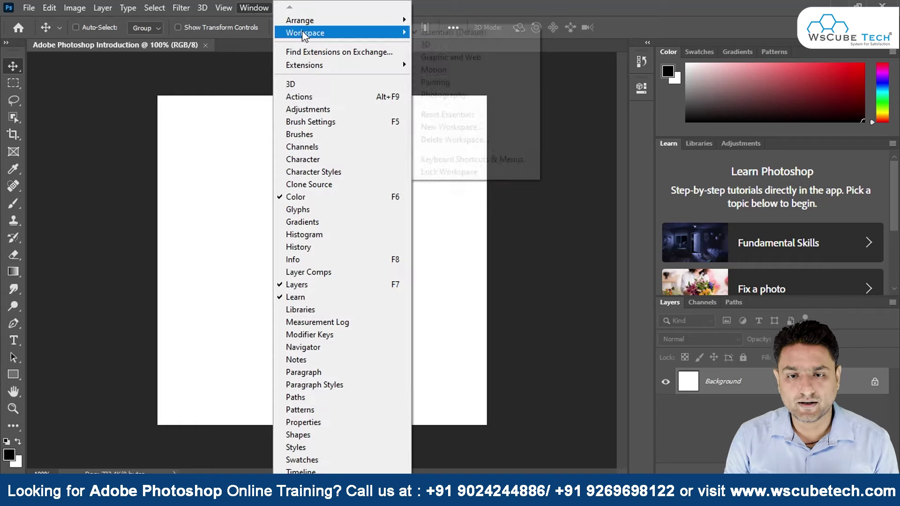
pyautogui.click(444, 116)
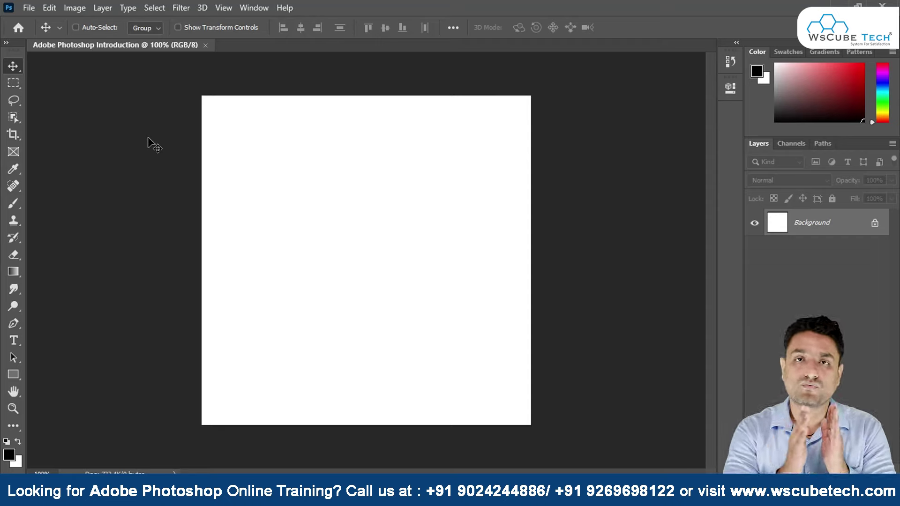
pyautogui.hotkey('ctrl', 'a')
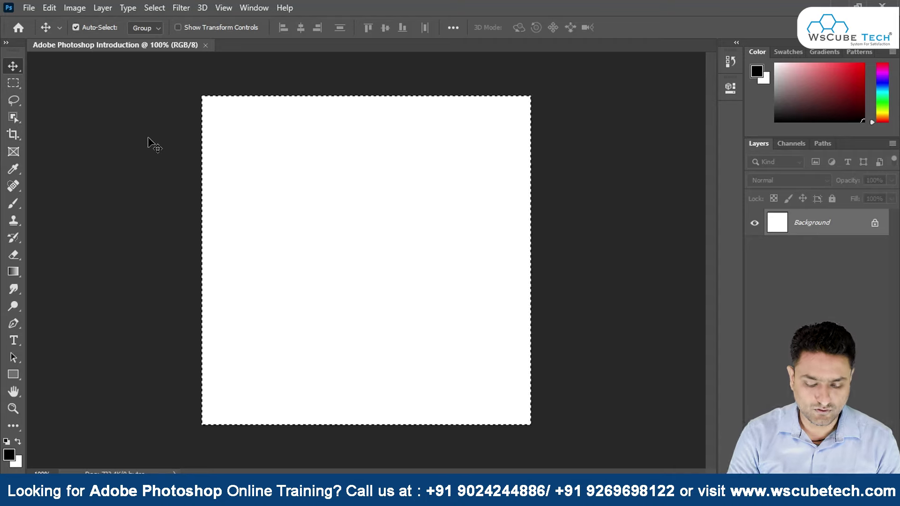
# - Open the Info panel and turn on rulers measured in pixels
pyautogui.press('F8')
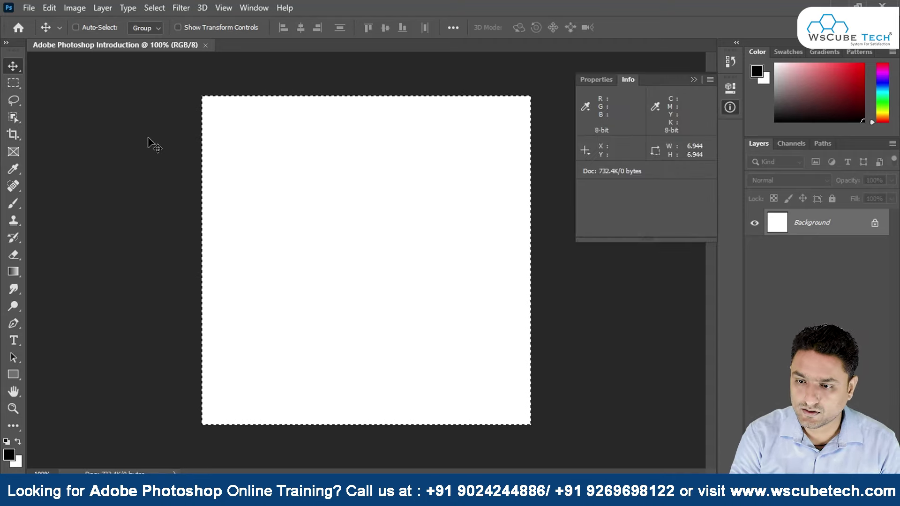
pyautogui.hotkey('ctrl', 'd')
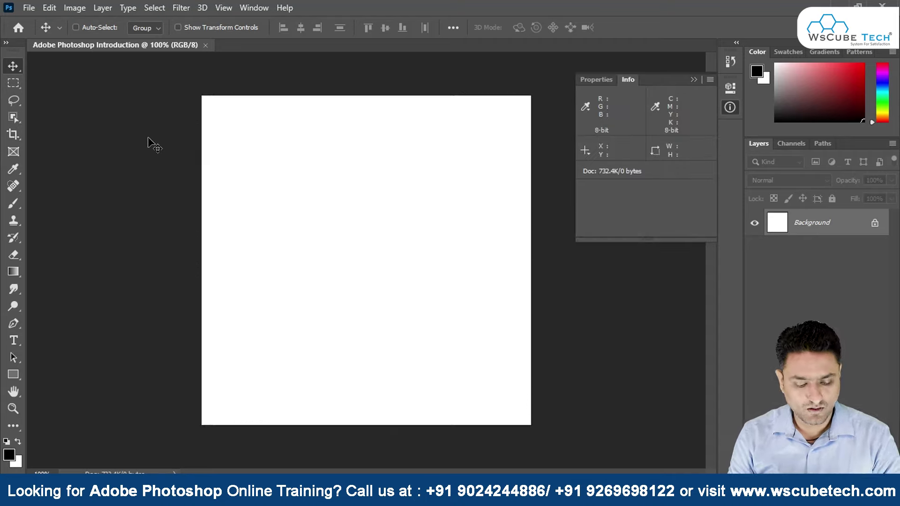
pyautogui.hotkey('ctrl', 'r')
pyautogui.rightClick(239, 60)
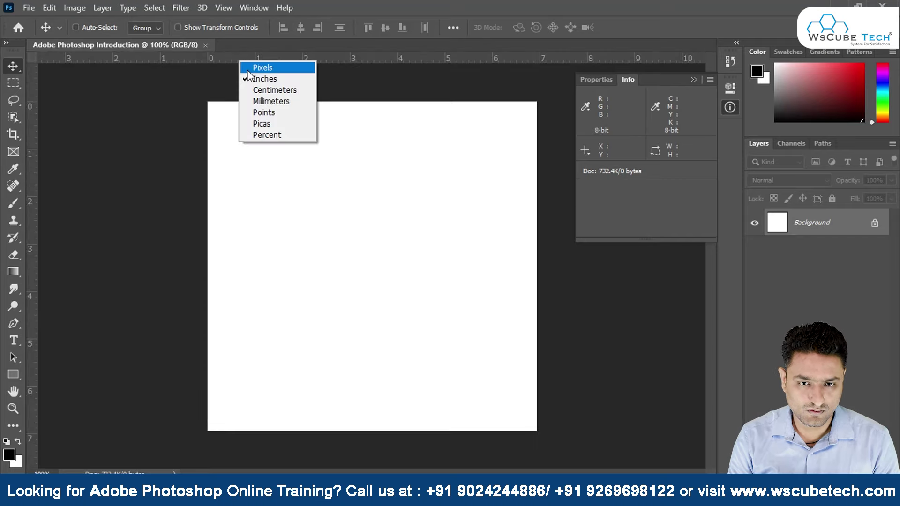
pyautogui.click(255, 66)
# - Select all to confirm the 500×500 pixel size, then collapse Info and deselect
pyautogui.hotkey('ctrl', 'a')
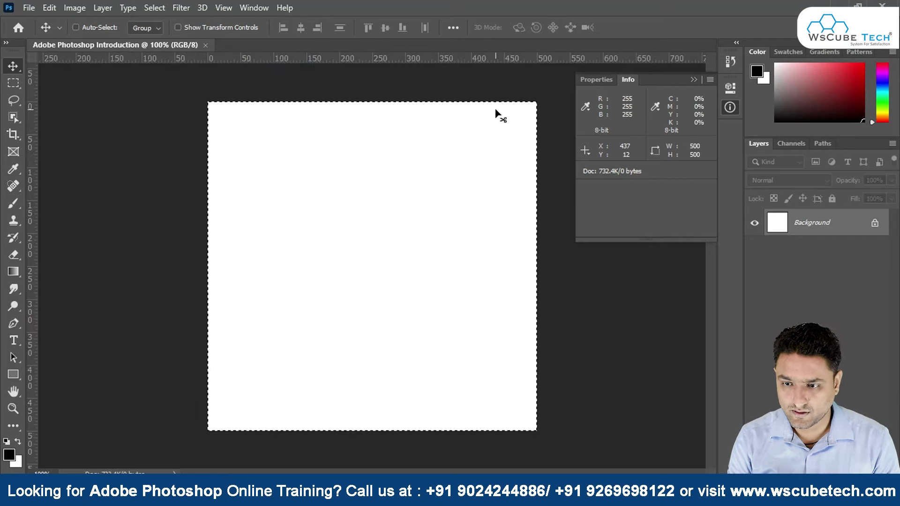
pyautogui.click(694, 79)
pyautogui.hotkey('ctrl', 'd')
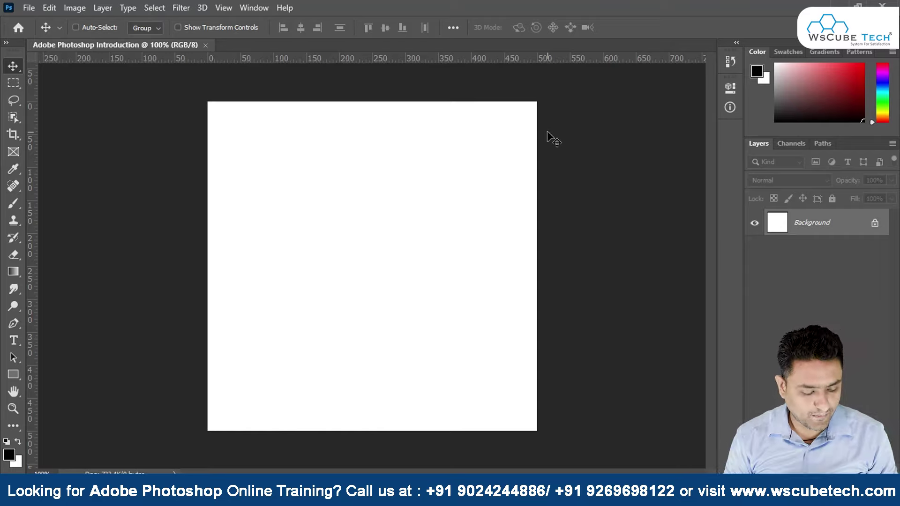
pyautogui.press('ctrl')
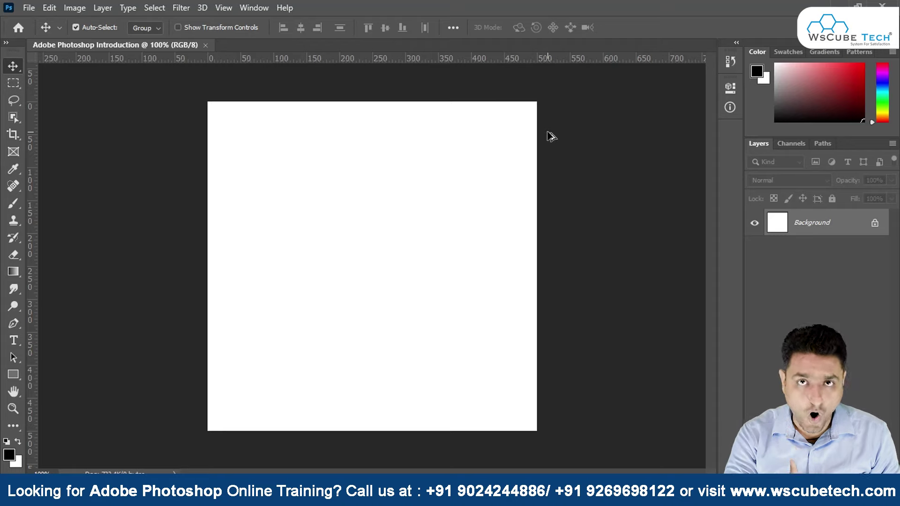
# - Open the Canvas Size dialog with Ctrl+Alt+C, showing 500 × 500 pixels
pyautogui.hotkey('ctrl', 'alt', 'c')
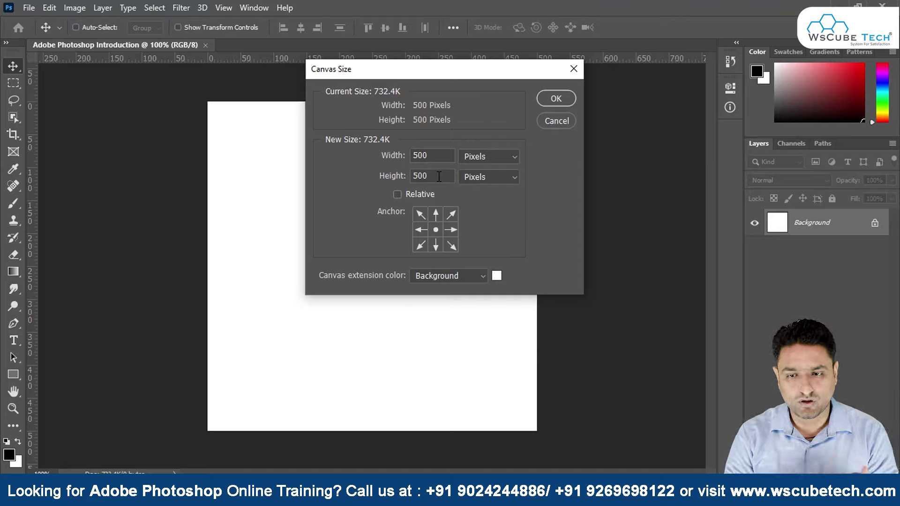
# - Cancel Canvas Size, reopen it, and cancel again without changing the 500×500 canvas
pyautogui.click(568, 120)
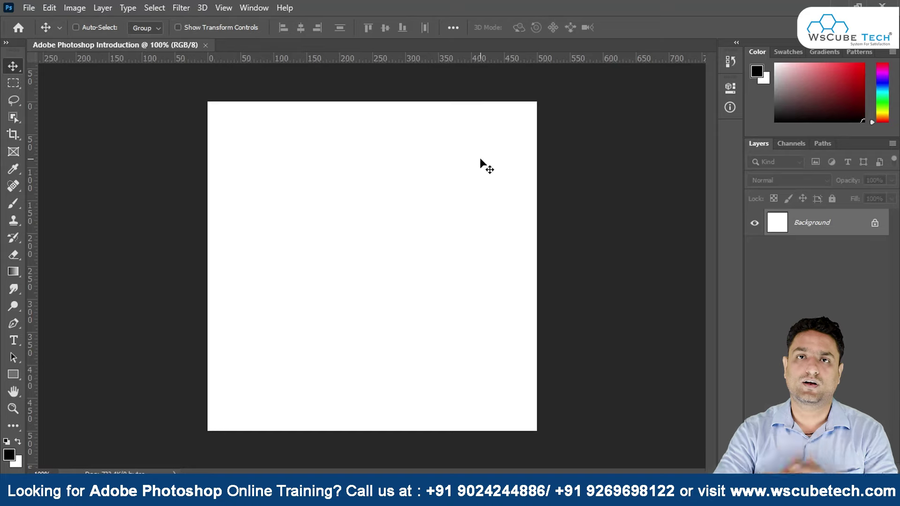
pyautogui.hotkey('ctrl', 'alt', 'c')
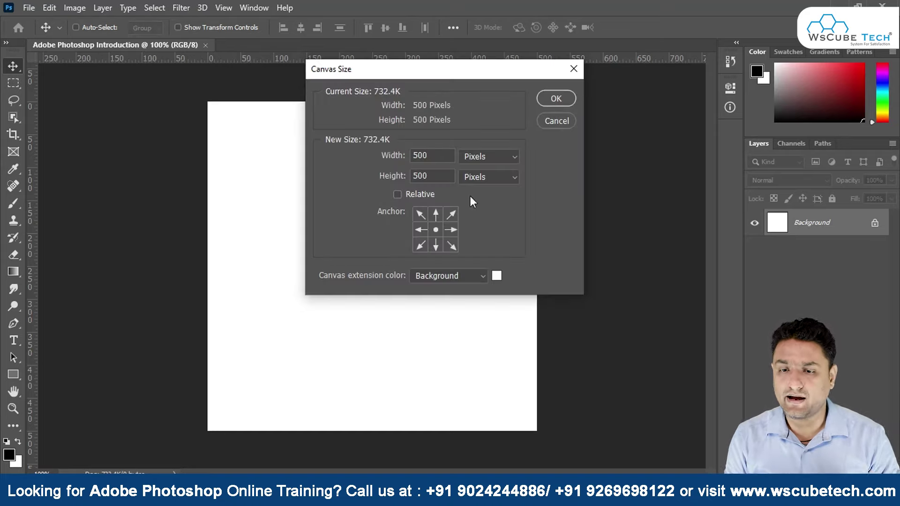
pyautogui.click(548, 123)
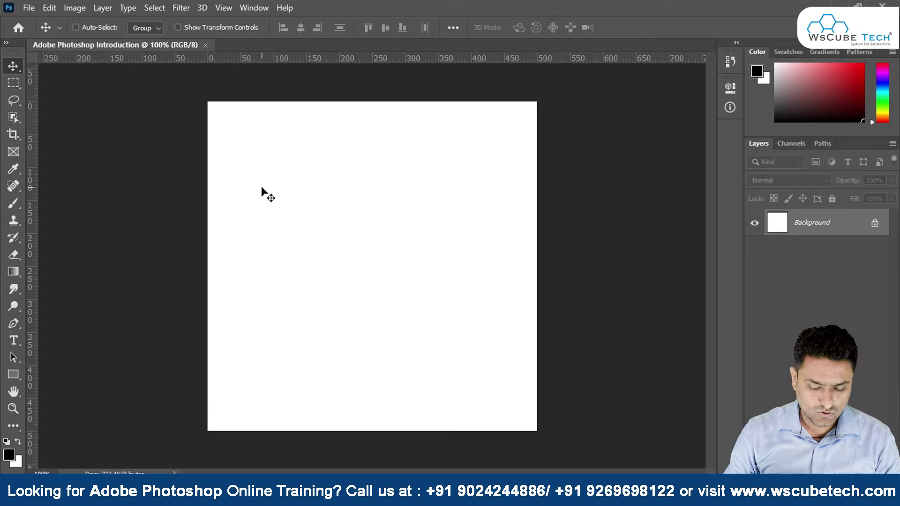
# - Draw black squares diagonally with the Rectangle tool, then move Rectangle 4 onto Rectangle 3
pyautogui.click(12, 376)
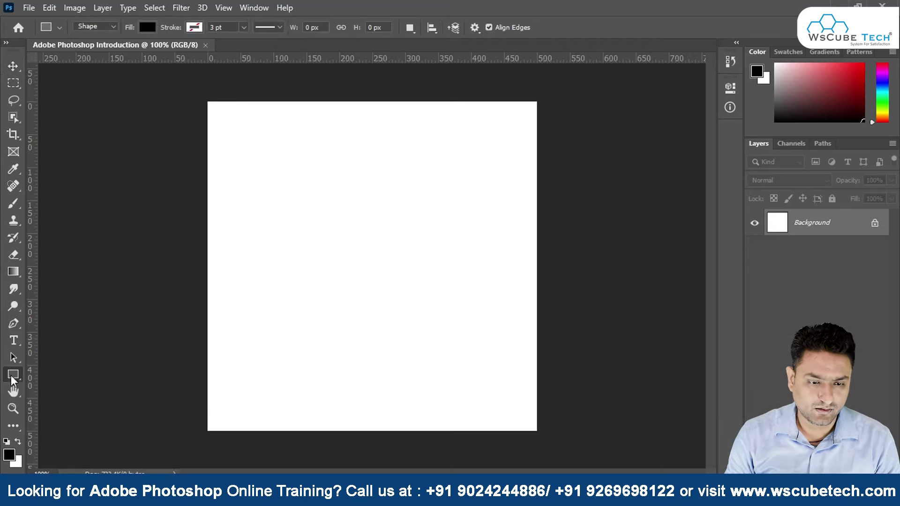
pyautogui.moveTo(260, 134)
pyautogui.mouseDown()
pyautogui.moveTo(319, 202)
pyautogui.moveTo(457, 312)
pyautogui.mouseUp()
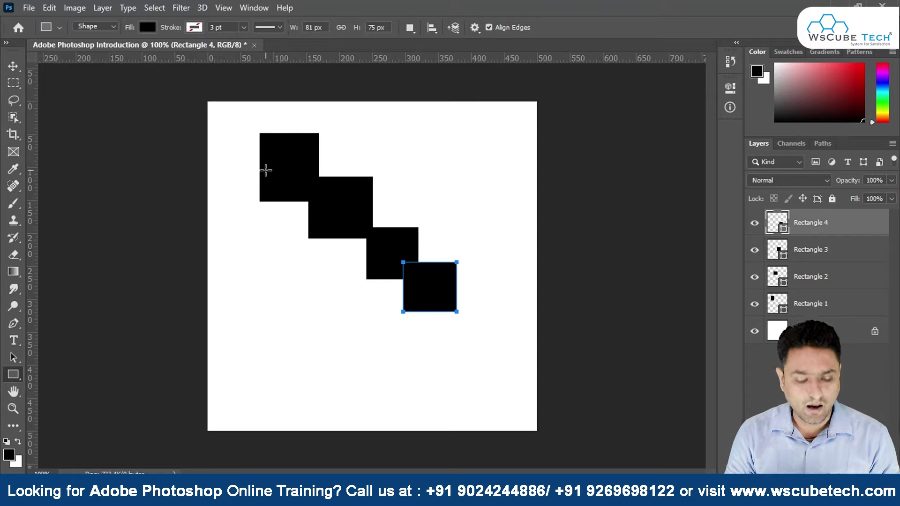
pyautogui.press('v')
pyautogui.moveTo(297, 171); pyautogui.dragTo(279, 164)
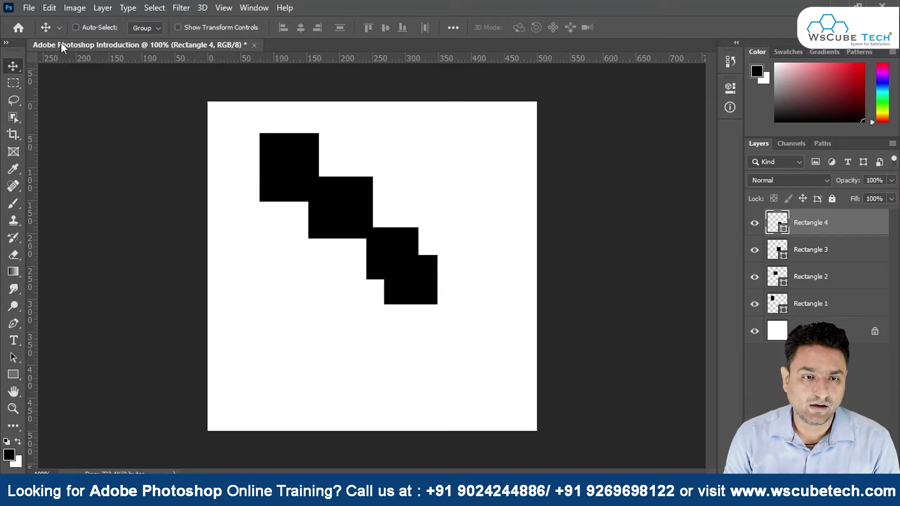
# - Turn on Auto-Select Layer and drag three squares along the top, one near the centre
pyautogui.click(151, 48)
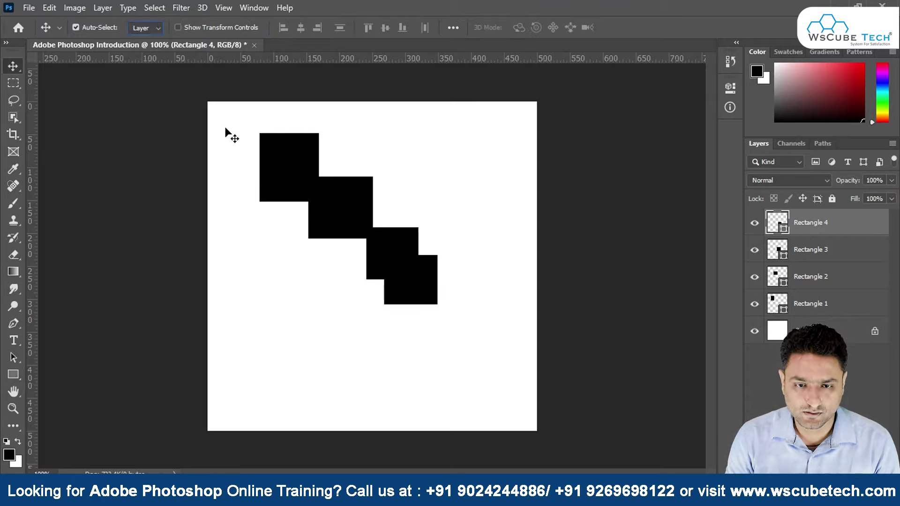
pyautogui.moveTo(261, 153); pyautogui.dragTo(216, 129)
pyautogui.moveTo(321, 205); pyautogui.dragTo(341, 143)
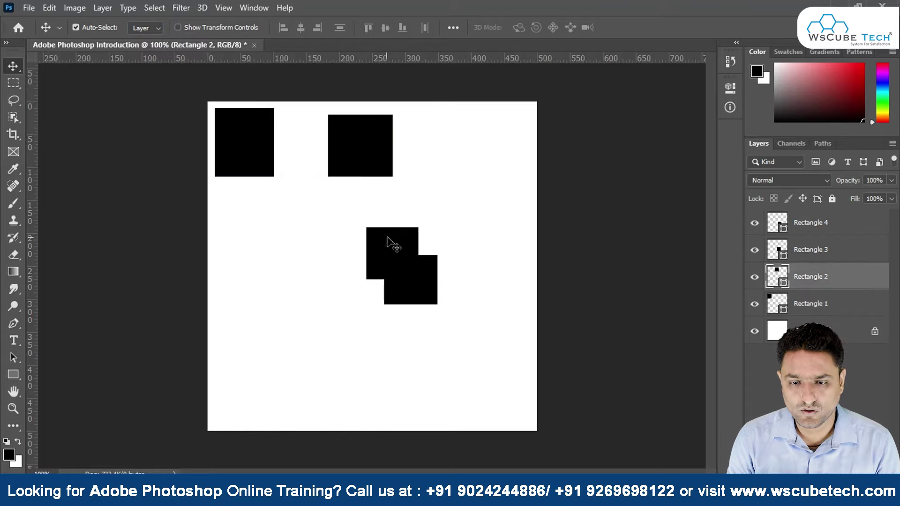
pyautogui.moveTo(387, 241); pyautogui.dragTo(465, 136)
pyautogui.moveTo(430, 276); pyautogui.dragTo(366, 259)
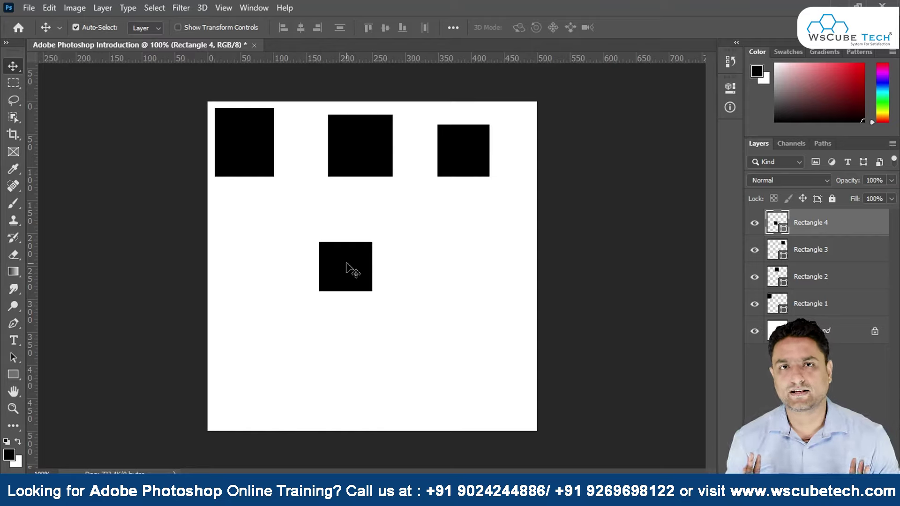
# - Move the squares lower on the canvas, then drag them back up to the top
pyautogui.moveTo(264, 140); pyautogui.dragTo(286, 175)
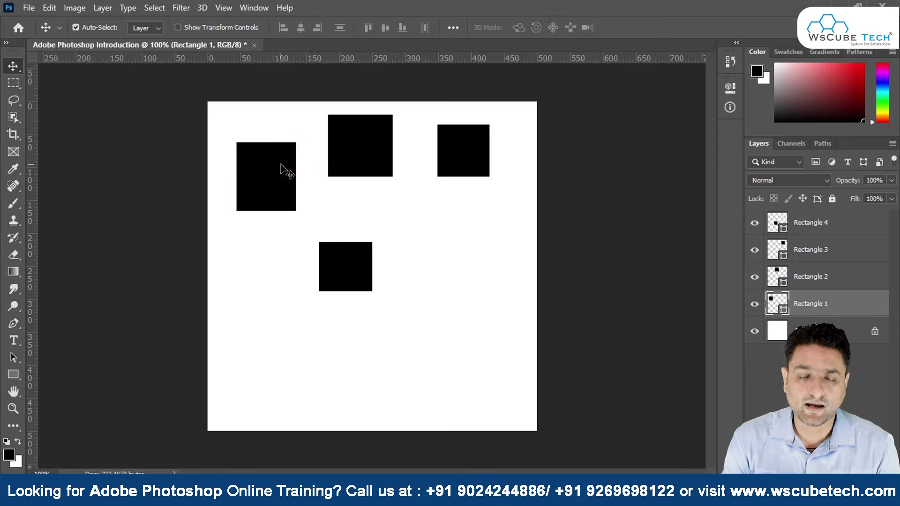
pyautogui.moveTo(347, 160); pyautogui.dragTo(354, 205)
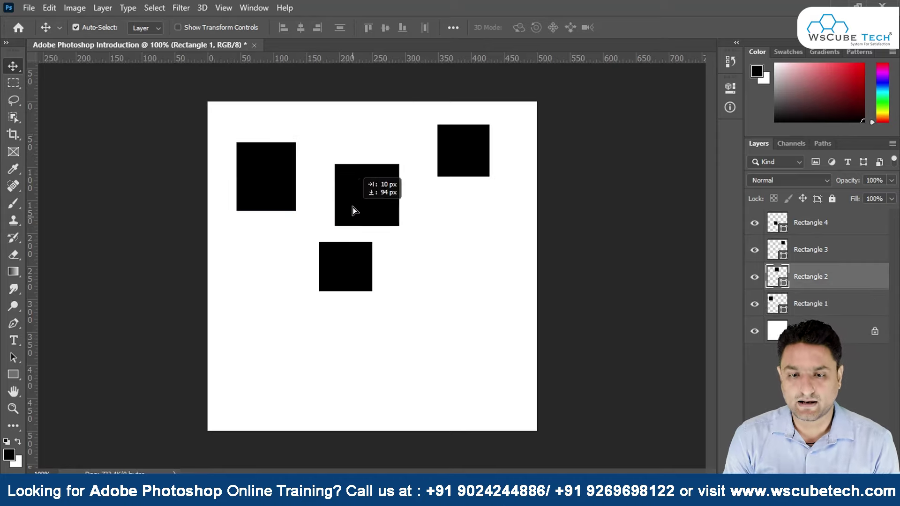
pyautogui.moveTo(462, 162); pyautogui.dragTo(470, 269)
pyautogui.moveTo(365, 278); pyautogui.dragTo(374, 328)
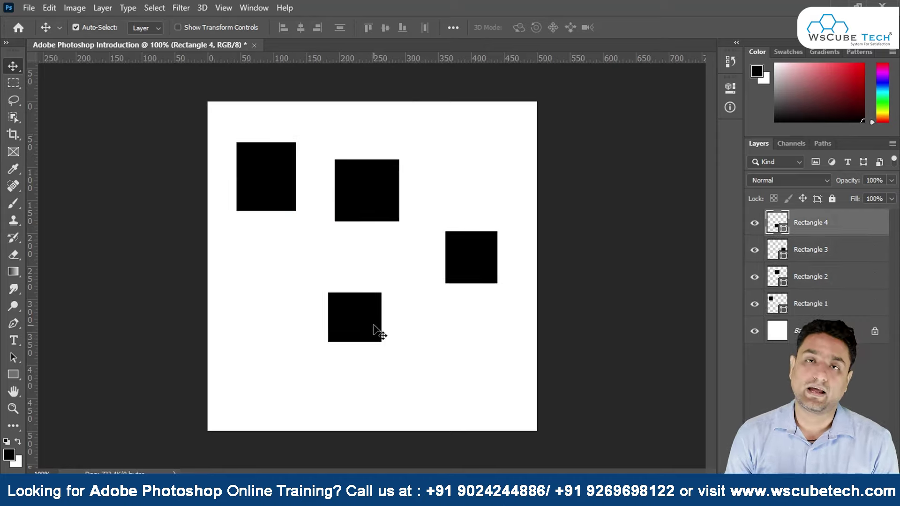
pyautogui.moveTo(256, 176); pyautogui.dragTo(227, 136)
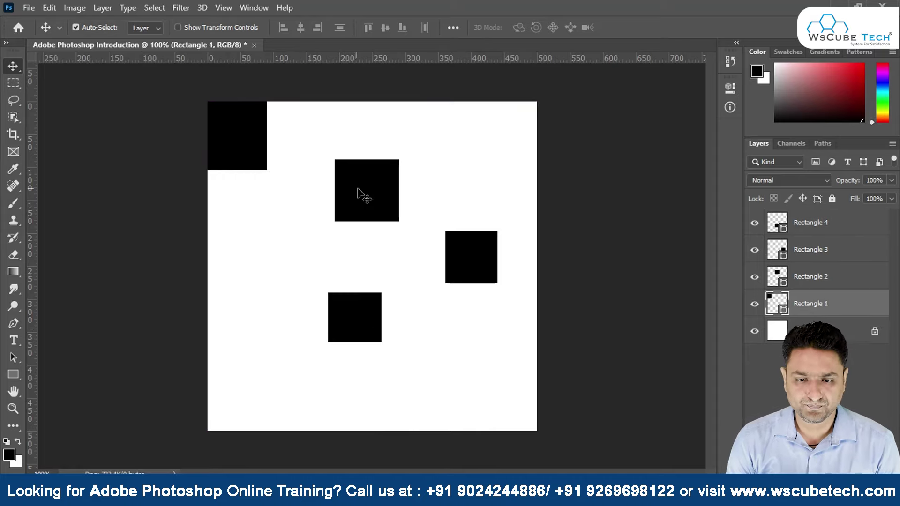
pyautogui.moveTo(350, 193); pyautogui.dragTo(349, 135)
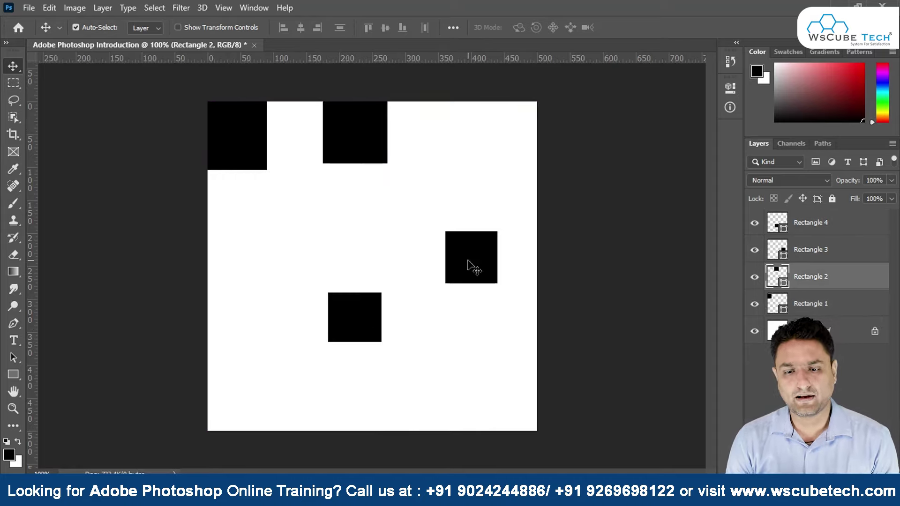
pyautogui.moveTo(463, 261); pyautogui.dragTo(474, 130)
pyautogui.moveTo(359, 303); pyautogui.dragTo(506, 278)
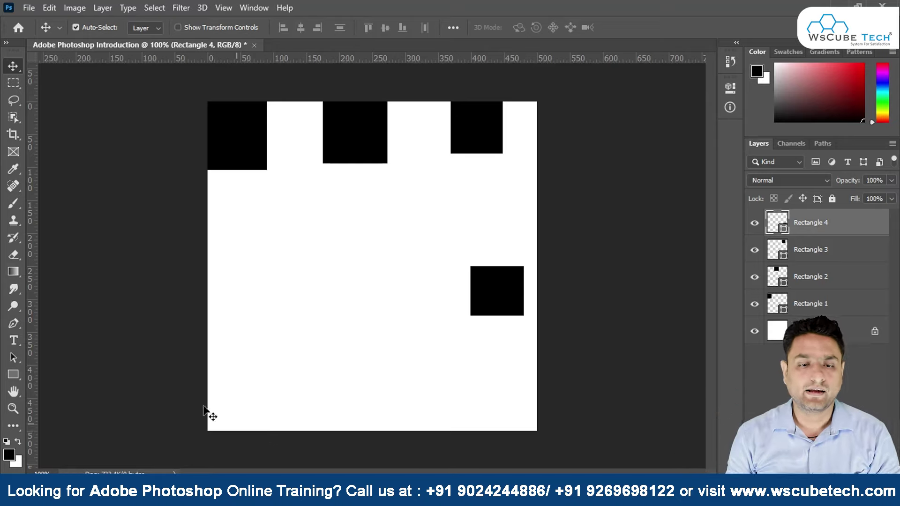
# - Fine-tune the squares into a scattered layout: left, top-centre, right and lower-middle
pyautogui.moveTo(257, 165); pyautogui.dragTo(266, 206)
pyautogui.moveTo(361, 153); pyautogui.dragTo(377, 201)
pyautogui.moveTo(496, 158); pyautogui.dragTo(496, 184)
pyautogui.moveTo(502, 281); pyautogui.dragTo(422, 282)
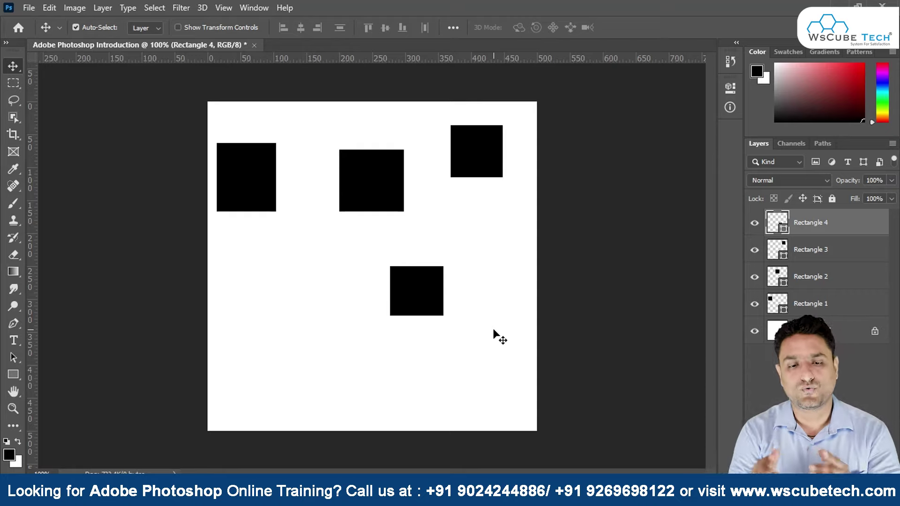
pyautogui.moveTo(235, 187); pyautogui.dragTo(252, 225)
pyautogui.moveTo(389, 183); pyautogui.dragTo(380, 153)
pyautogui.moveTo(464, 163); pyautogui.dragTo(488, 181)
pyautogui.moveTo(423, 290); pyautogui.dragTo(428, 295)
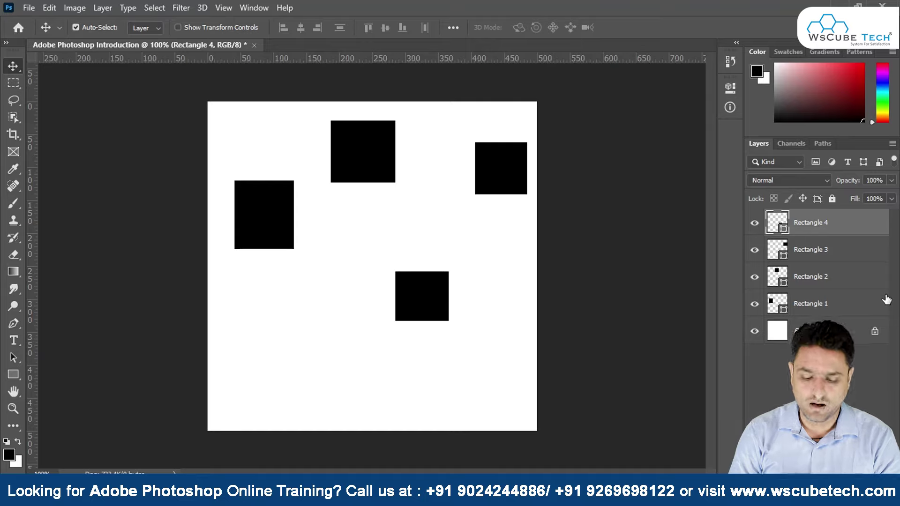
pyautogui.press('F7')
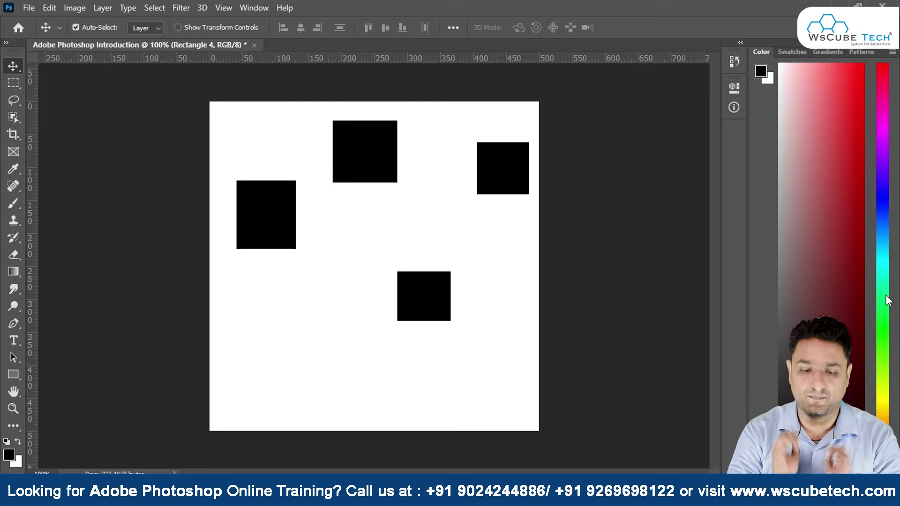
pyautogui.press('F7')
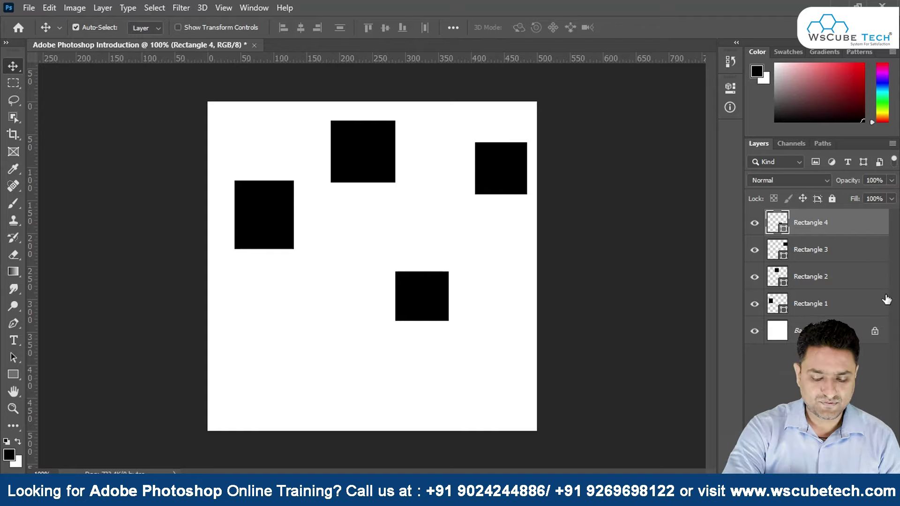
pyautogui.press('F7')
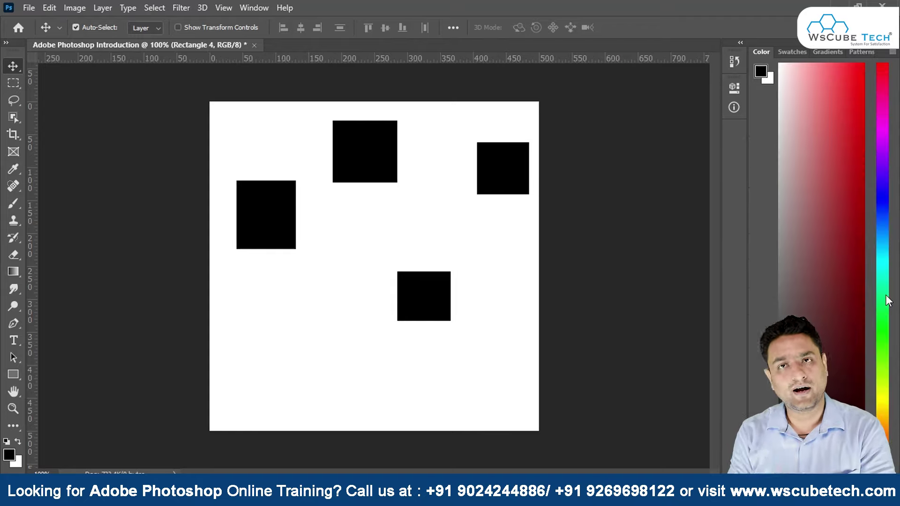
pyautogui.press('F7')
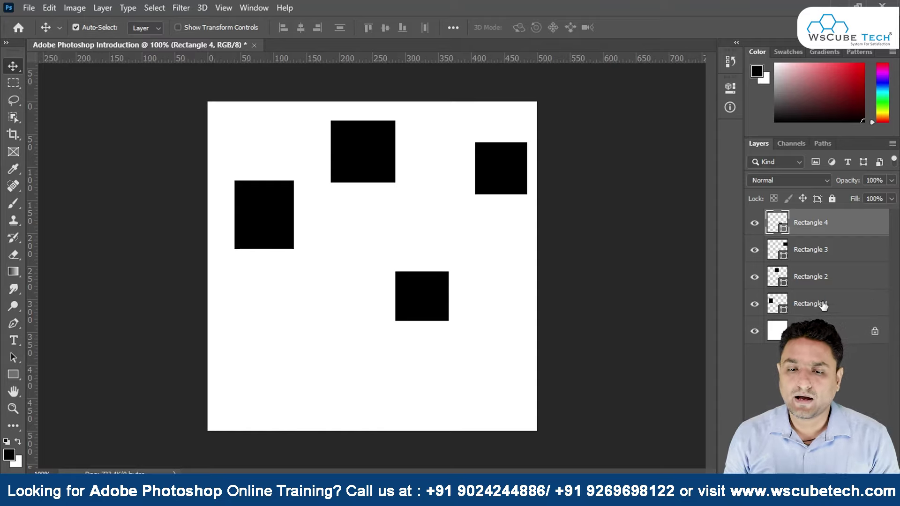
pyautogui.click(825, 331)
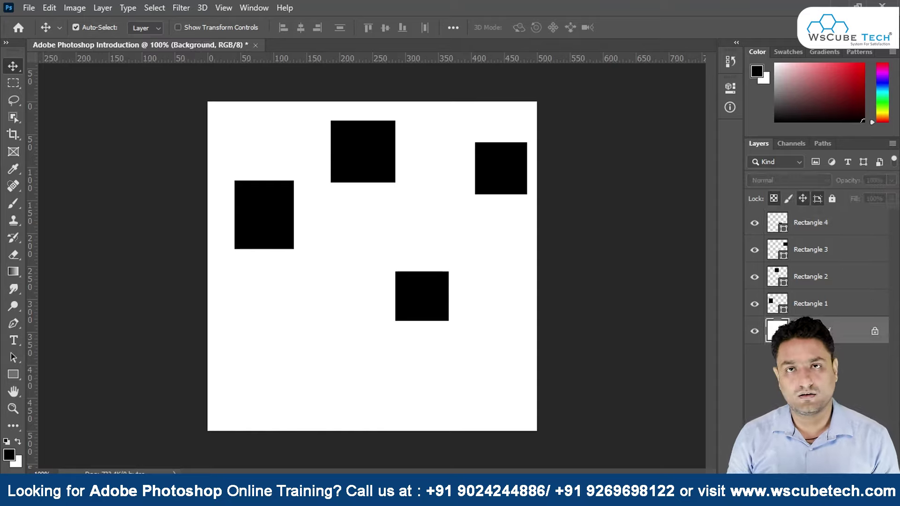
# - Drag each of the four black squares into place, snapping them into an overlapping diagonal staircase
pyautogui.moveTo(265, 192); pyautogui.dragTo(273, 138)
pyautogui.moveTo(366, 178)
pyautogui.mouseDown()
pyautogui.moveTo(343, 216)
pyautogui.moveTo(307, 225)
pyautogui.mouseUp()
pyautogui.moveTo(406, 277); pyautogui.dragTo(321, 212)
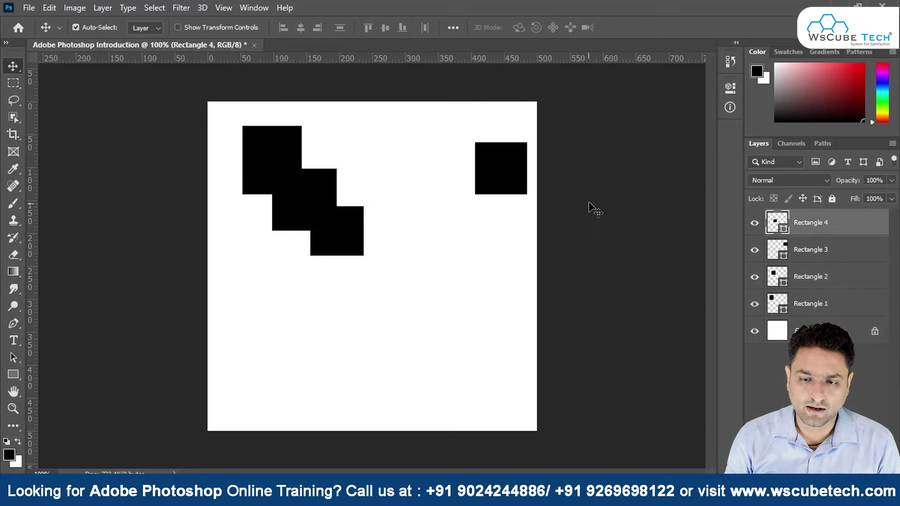
pyautogui.click(512, 192)
pyautogui.moveTo(512, 192); pyautogui.dragTo(385, 275)
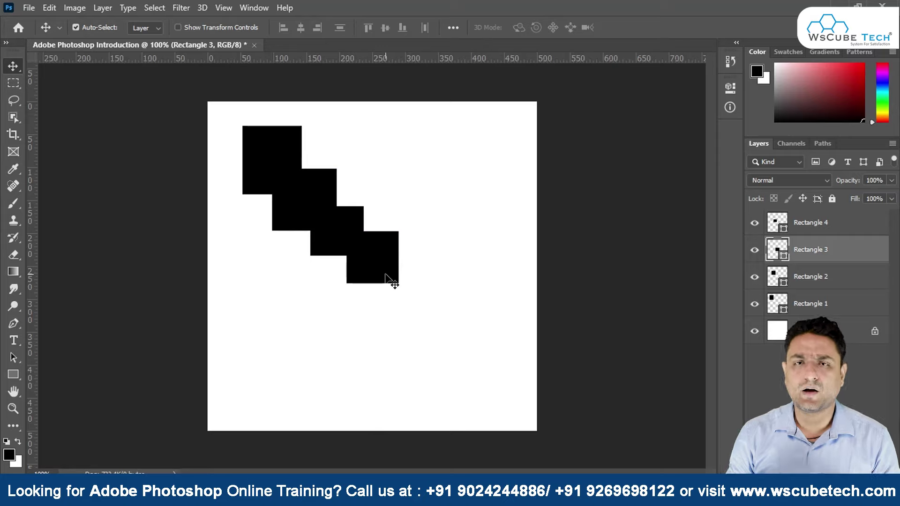
# - Switch to the Ellipse tool and draw the first ellipse on the lower canvas
pyautogui.rightClick(20, 377)
pyautogui.click(70, 400)
pyautogui.moveTo(255, 343); pyautogui.dragTo(288, 375)
# - Draw three more overlapping ellipses rightward, the last one flatter, then return to the Move tool
pyautogui.moveTo(280, 338); pyautogui.dragTo(336, 388)
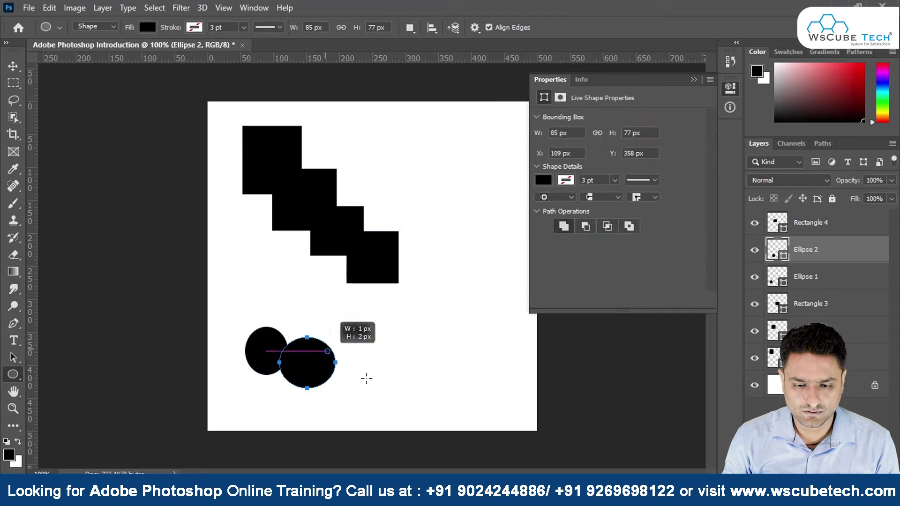
pyautogui.moveTo(328, 349); pyautogui.dragTo(392, 392)
pyautogui.moveTo(374, 361); pyautogui.dragTo(440, 393)
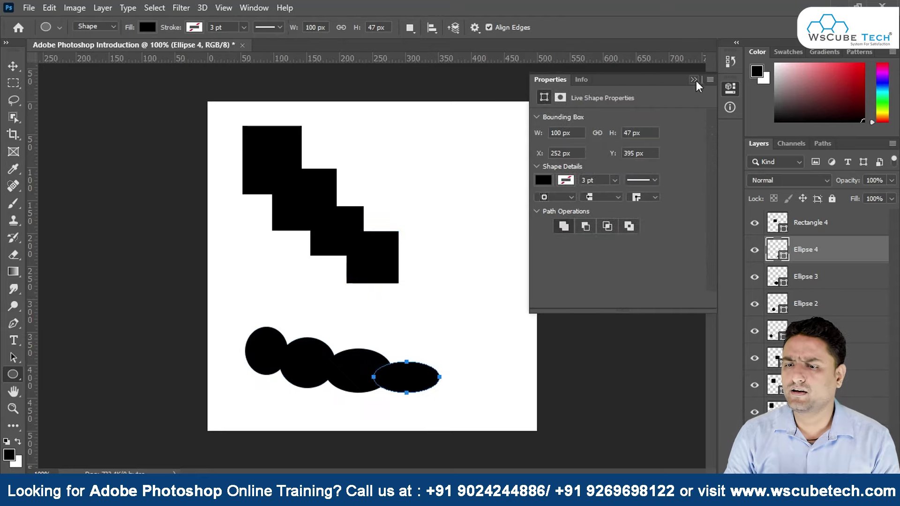
pyautogui.click(693, 79)
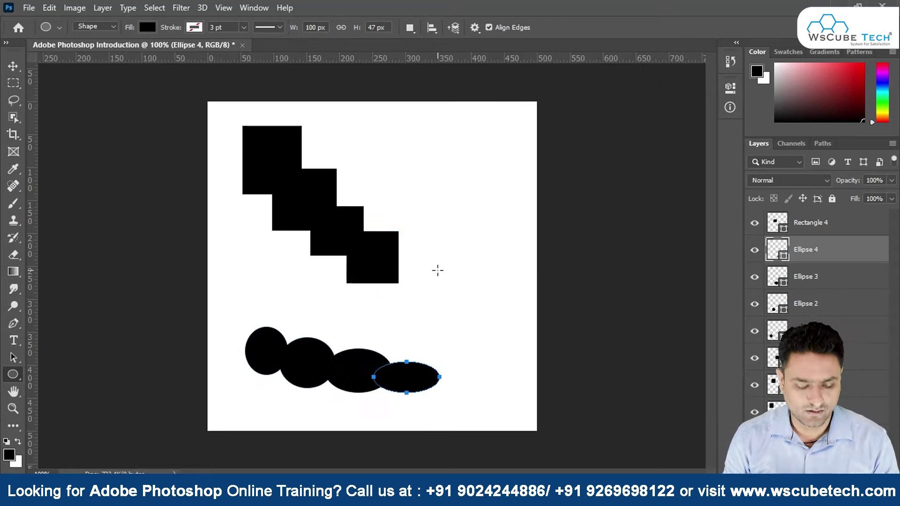
pyautogui.press('v')
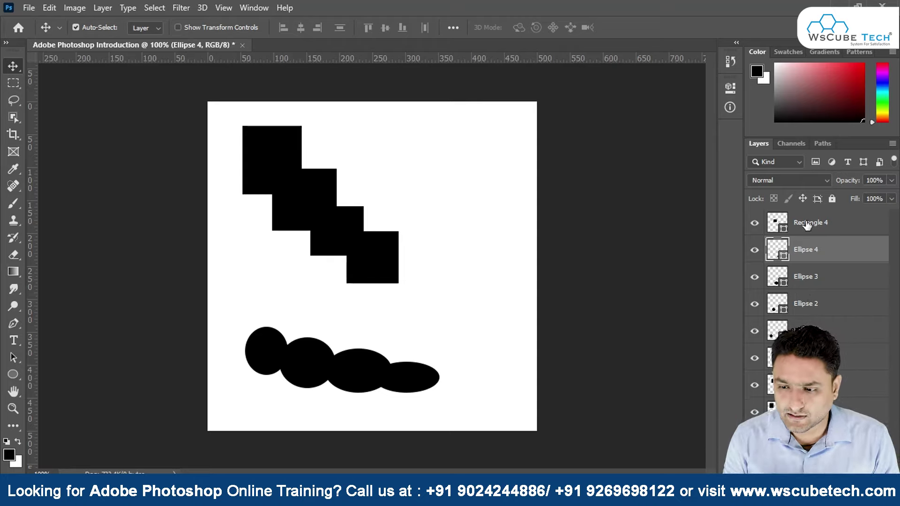
pyautogui.keyDown('shift'); pyautogui.click(867, 330); pyautogui.keyUp('shift')
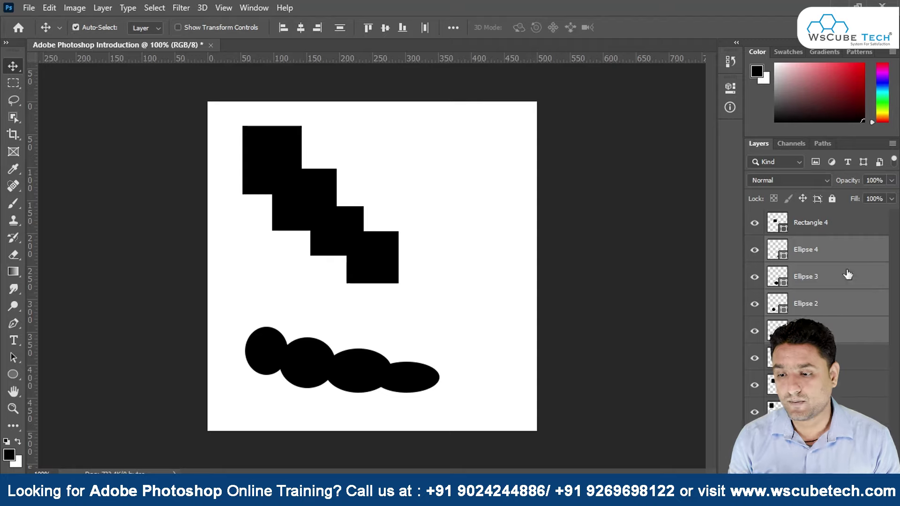
# - Select Ellipse 1–4 in the Layers panel and group them with Ctrl+G
pyautogui.click(807, 252)
pyautogui.keyDown('ctrl'); pyautogui.click(814, 276); pyautogui.keyUp('ctrl')
pyautogui.keyDown('ctrl'); pyautogui.click(813, 303); pyautogui.keyUp('ctrl')
pyautogui.keyDown('ctrl'); pyautogui.click(816, 330); pyautogui.keyUp('ctrl')
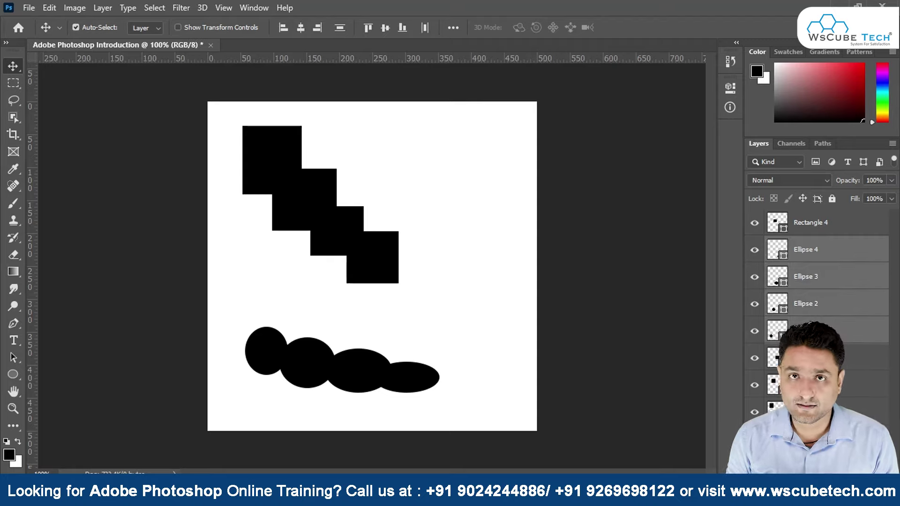
pyautogui.click(802, 256)
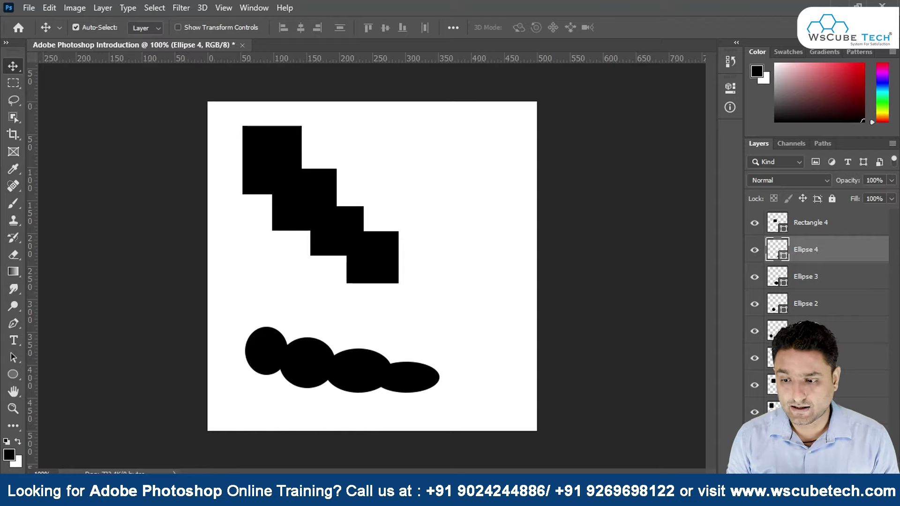
pyautogui.keyDown('shift'); pyautogui.click(844, 341); pyautogui.keyUp('shift')
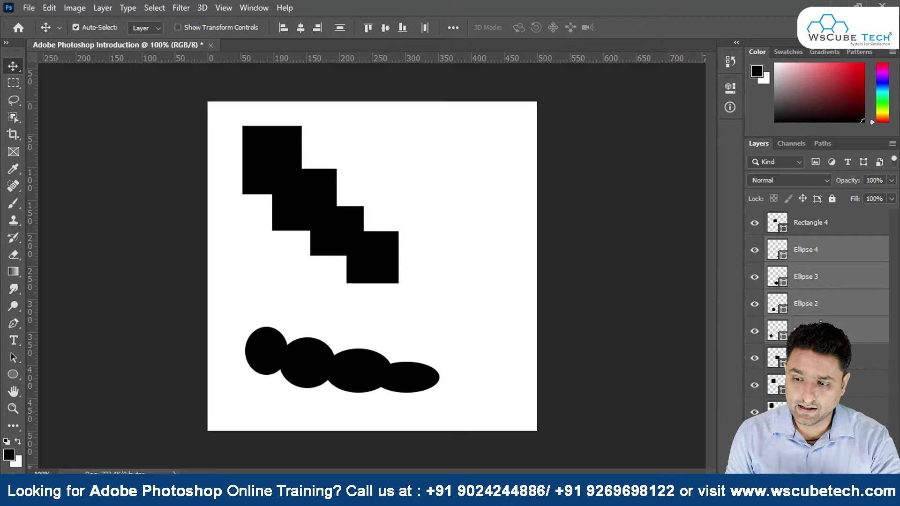
pyautogui.press('ctrl')
pyautogui.hotkey('ctrl', 'g')
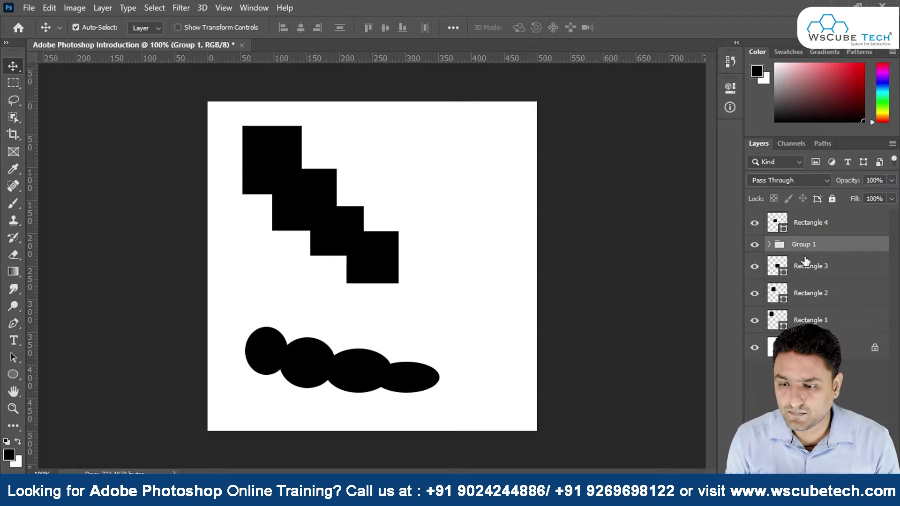
# - Select Rectangle 1–4 and group them into a second layer group
pyautogui.click(811, 224)
pyautogui.keyDown('shift'); pyautogui.click(810, 287); pyautogui.keyUp('shift')
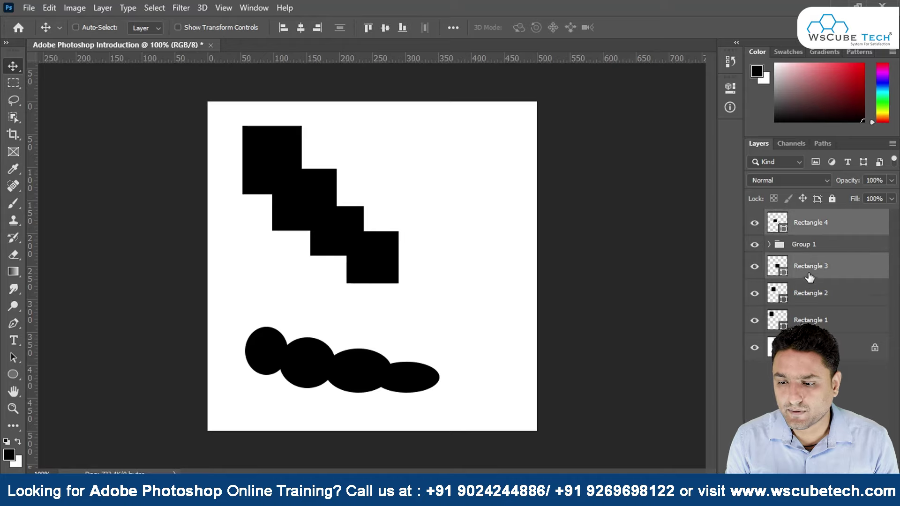
pyautogui.keyDown('shift'); pyautogui.click(815, 320); pyautogui.keyUp('shift')
pyautogui.hotkey('ctrl', 'g')
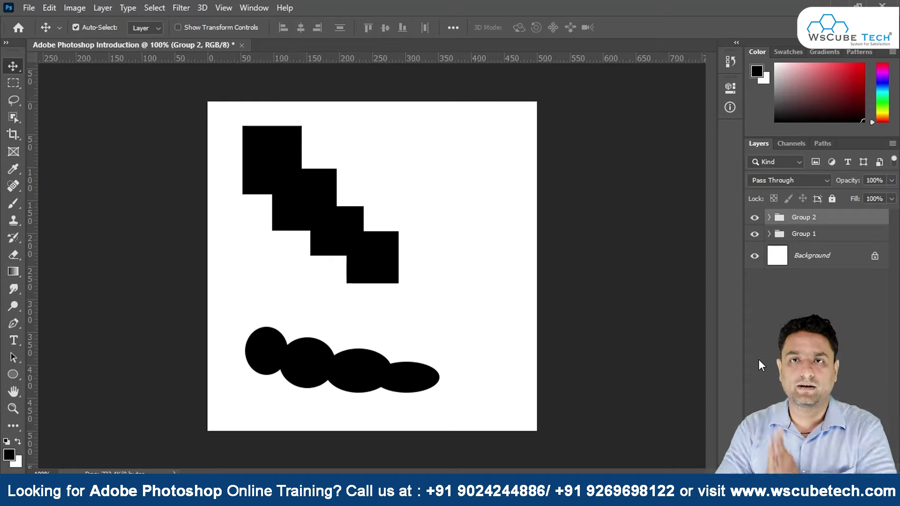
# - Rename Group 2, the squares group, to 'shape' and then to 'reactangle'
pyautogui.doubleClick(804, 217)
pyautogui.doubleClick(803, 234)
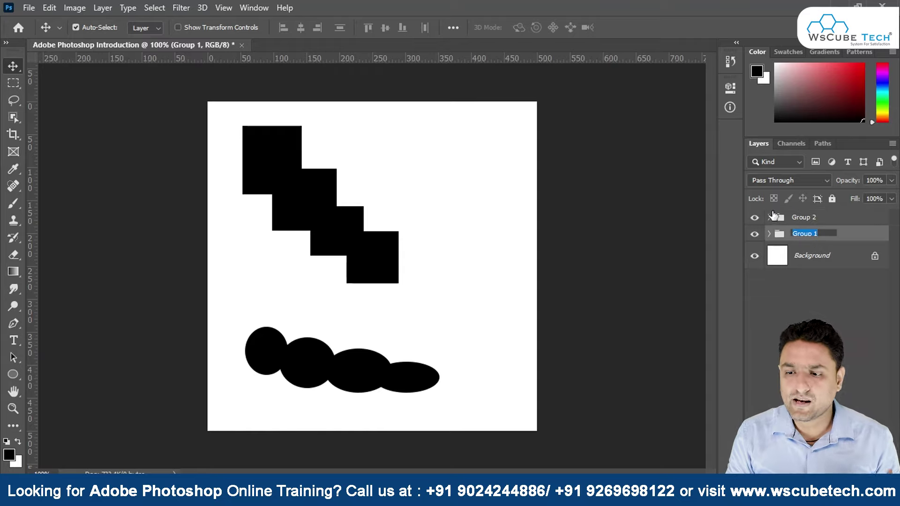
pyautogui.doubleClick(798, 215)
pyautogui.write('shape')
pyautogui.press('Return')
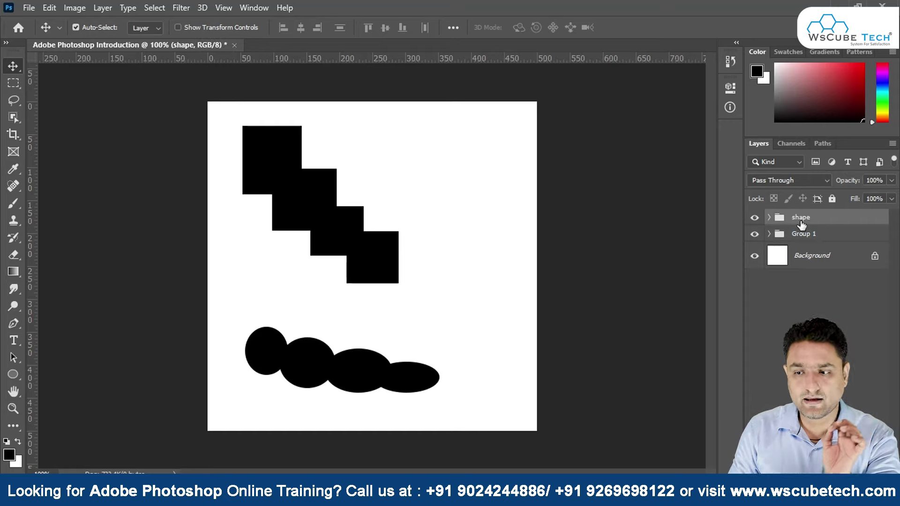
pyautogui.doubleClick(801, 217)
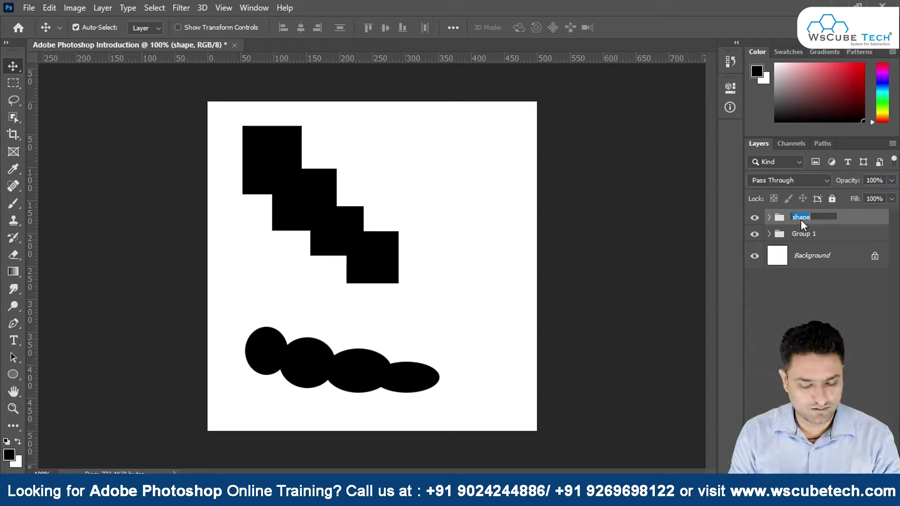
pyautogui.write('reactangle')
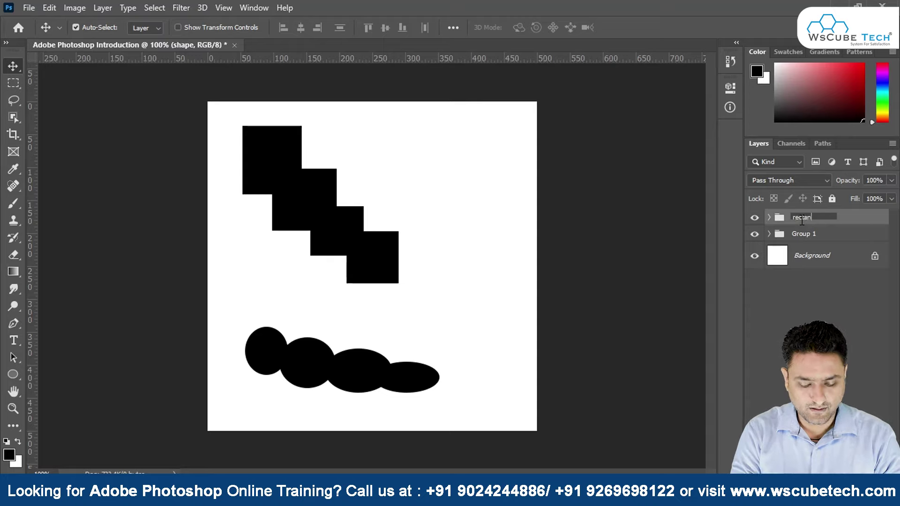
pyautogui.press('Return')
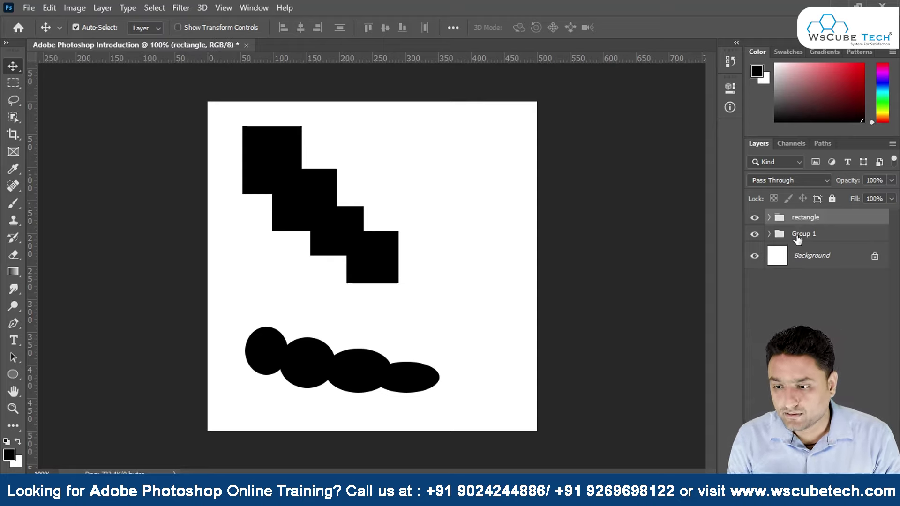
# - Rename Group 1, the ellipses group, to 'eclipse' and expand the rectangle group
pyautogui.doubleClick(800, 233)
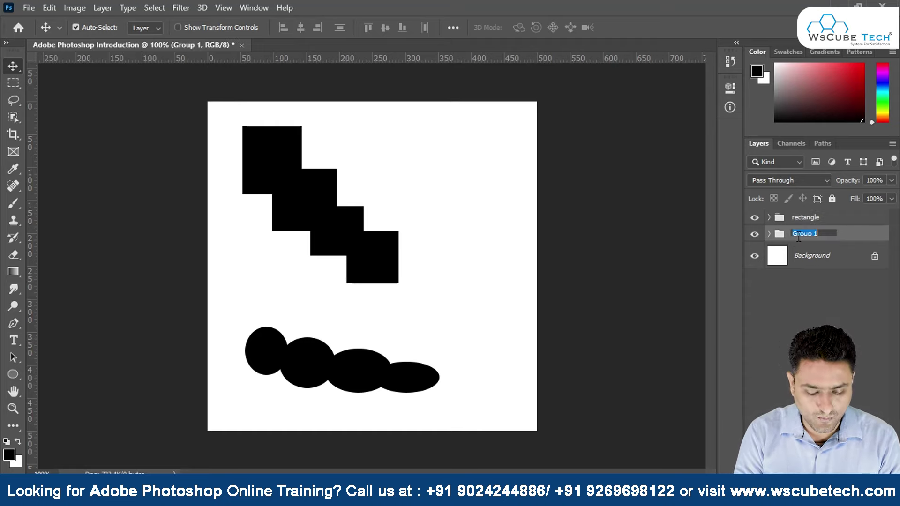
pyautogui.write('eclipse')
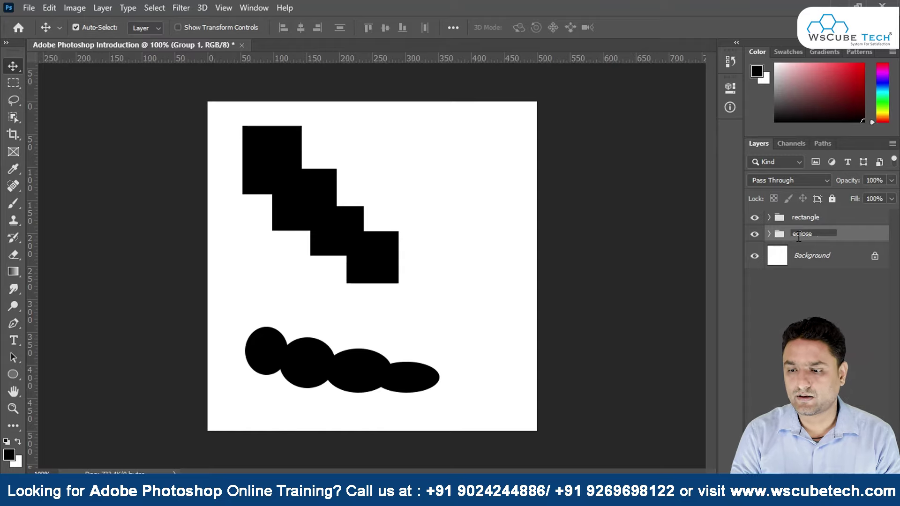
pyautogui.press('Return')
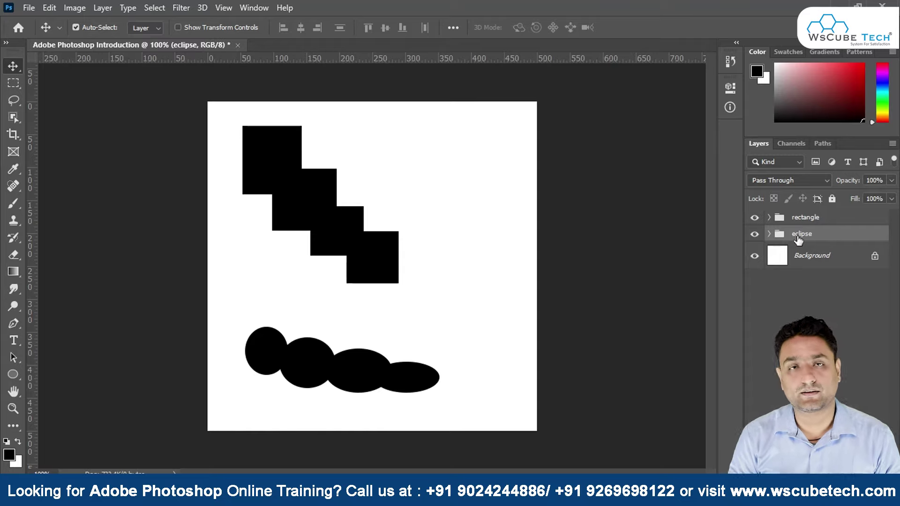
pyautogui.click(769, 218)
pyautogui.doubleClick(820, 240)
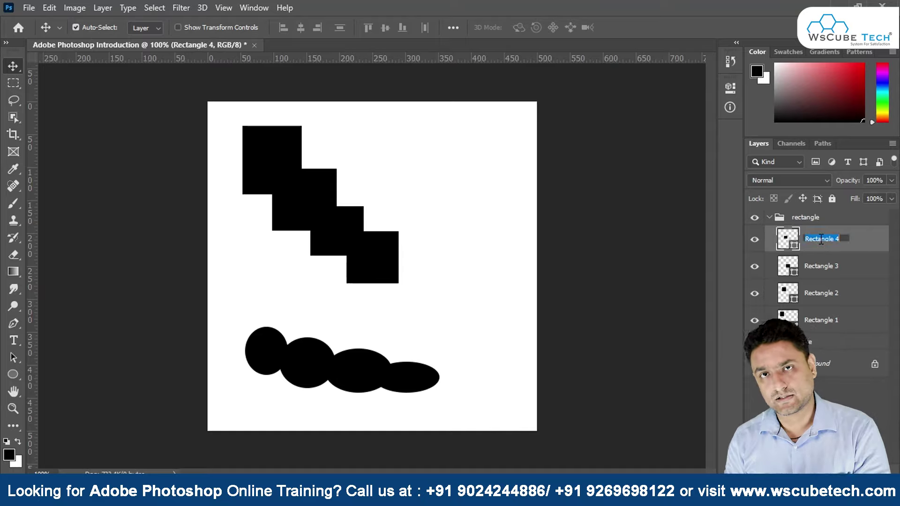
pyautogui.press('Return')
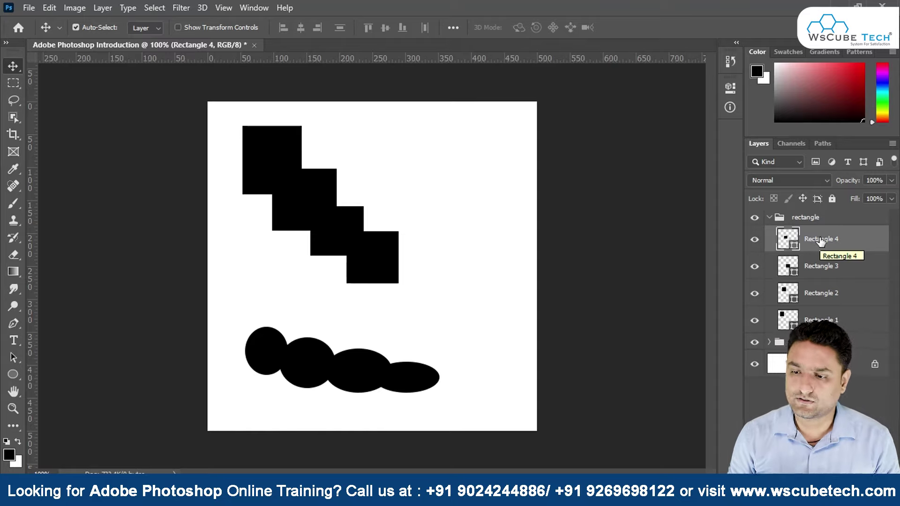
pyautogui.click(769, 218)
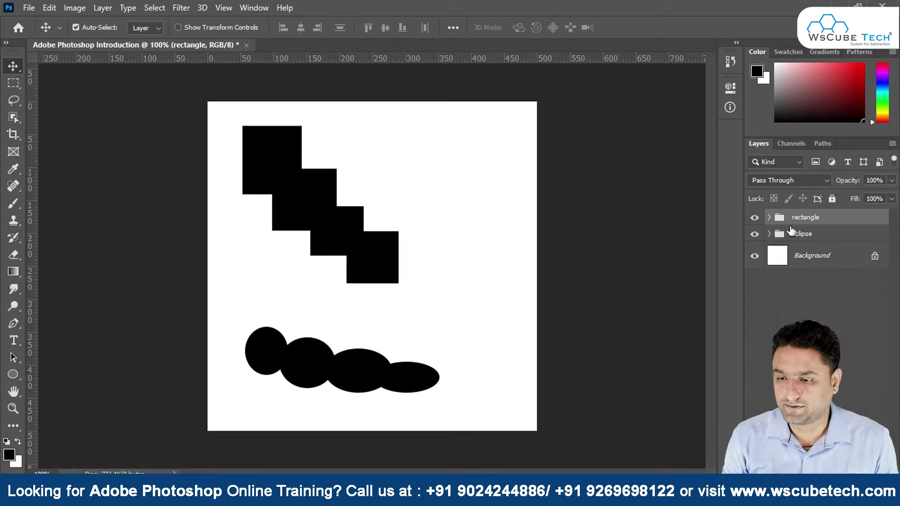
pyautogui.click(769, 218)
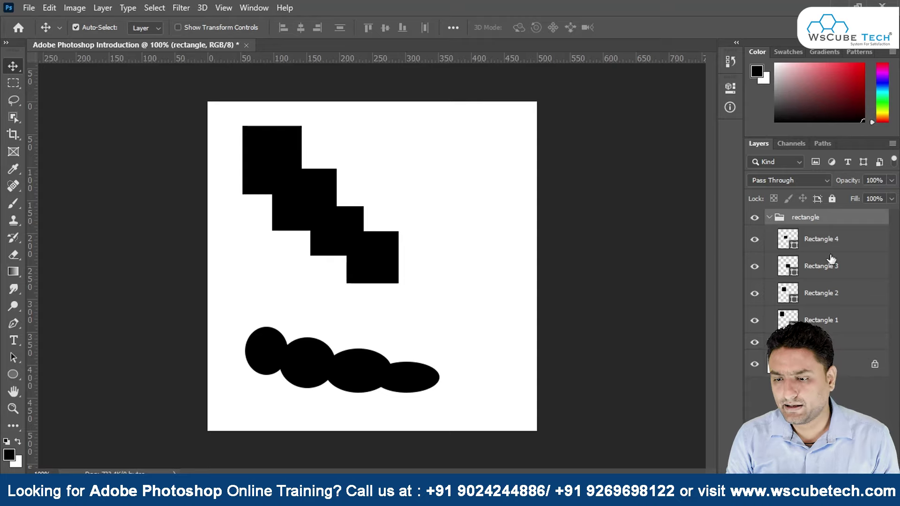
pyautogui.click(754, 239)
pyautogui.click(754, 266)
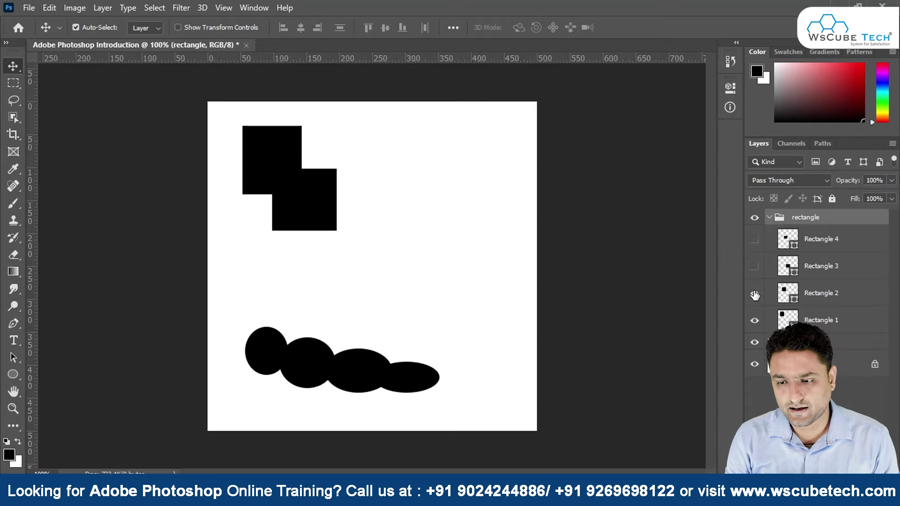
pyautogui.click(755, 293)
pyautogui.click(754, 322)
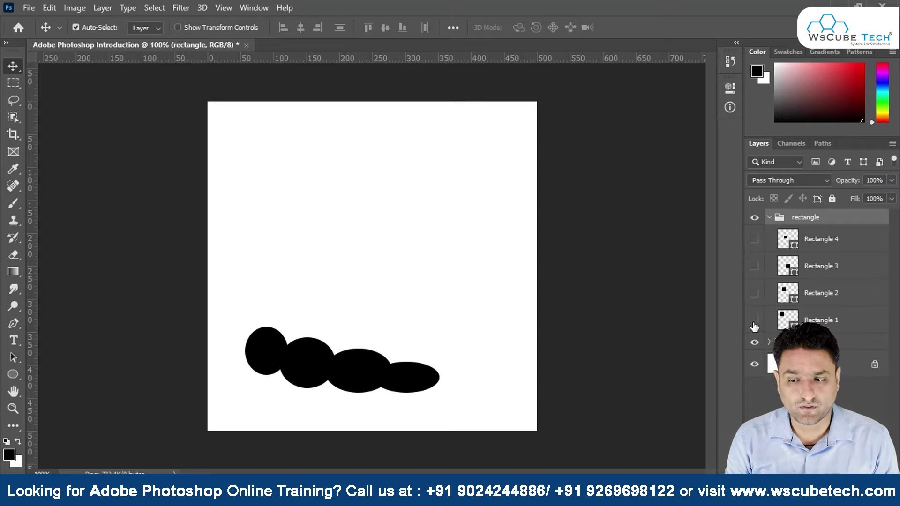
pyautogui.click(754, 239)
pyautogui.click(754, 266)
pyautogui.click(754, 293)
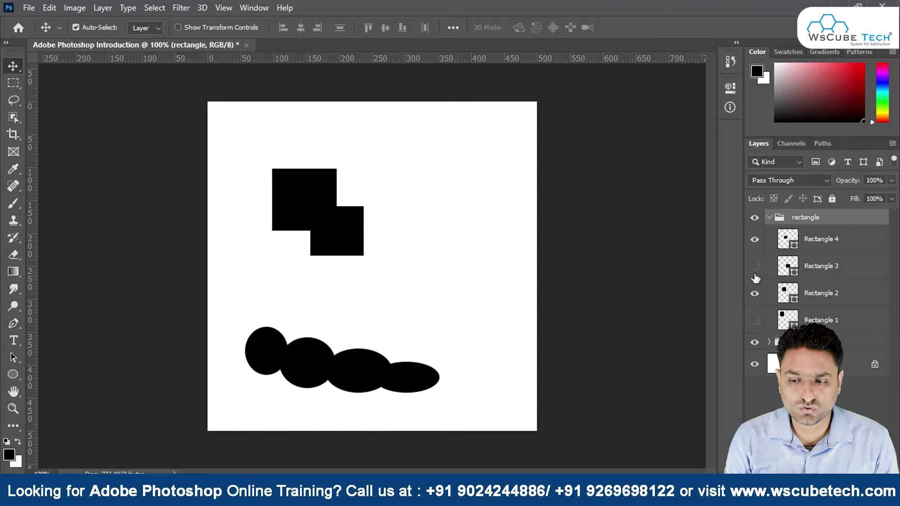
pyautogui.click(754, 266)
pyautogui.click(754, 320)
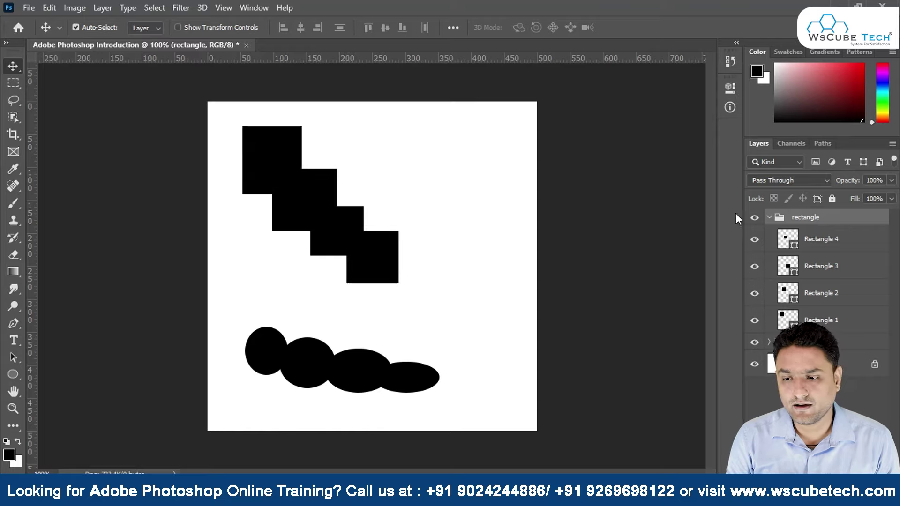
pyautogui.click(755, 218)
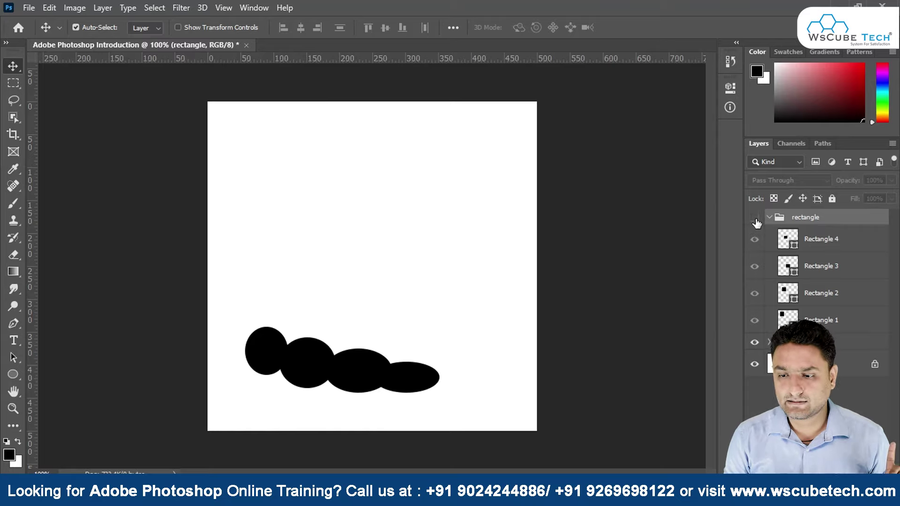
pyautogui.click(755, 218)
pyautogui.click(769, 218)
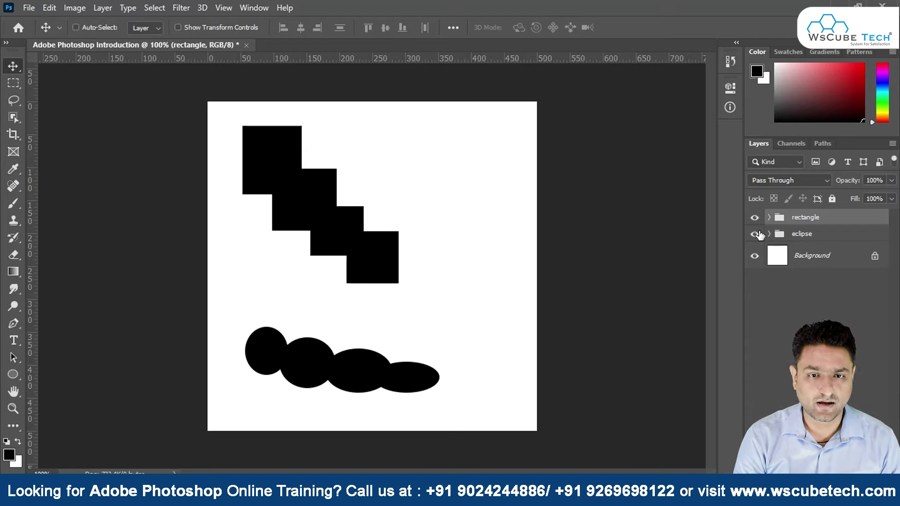
pyautogui.hotkey('ctrl', 'n')
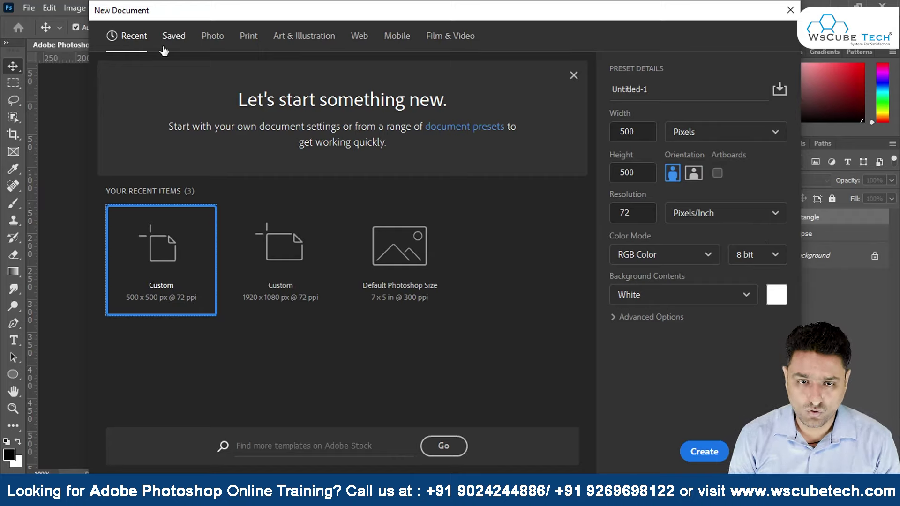
# - Browse the Saved, Photo, Print, Art & Illustration, Web and Film & Video preset tabs
pyautogui.click(172, 37)
pyautogui.click(217, 37)
pyautogui.click(248, 37)
pyautogui.click(283, 42)
pyautogui.click(358, 37)
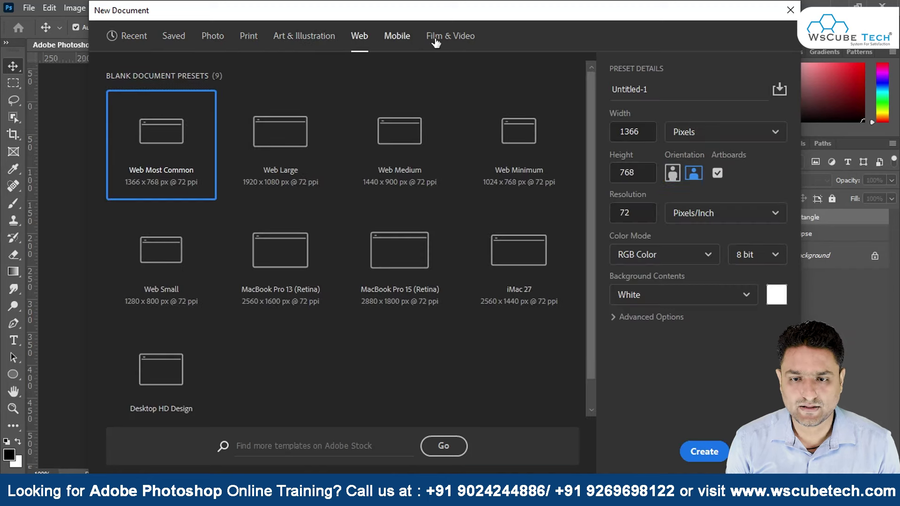
pyautogui.click(438, 36)
# - Return via Saved and Recent to the Photo presets and choose Landscape 3 x 2
pyautogui.click(178, 36)
pyautogui.click(134, 42)
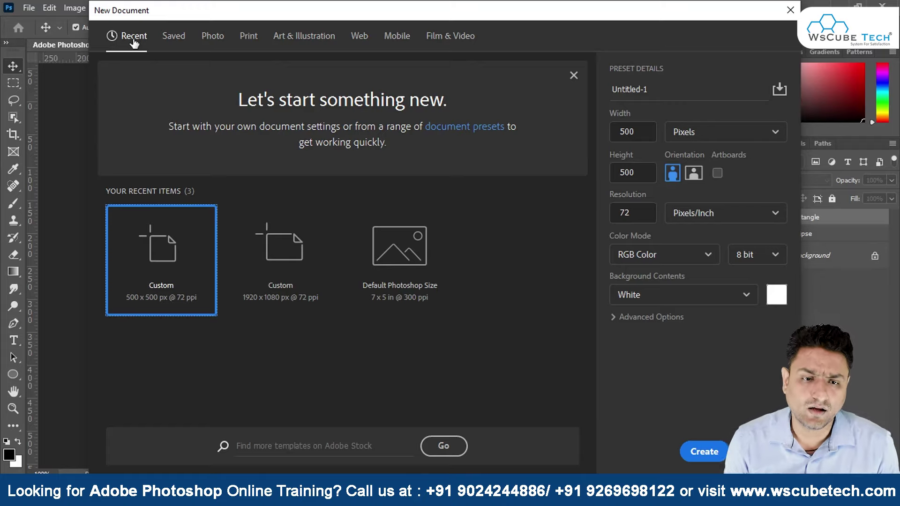
pyautogui.click(213, 42)
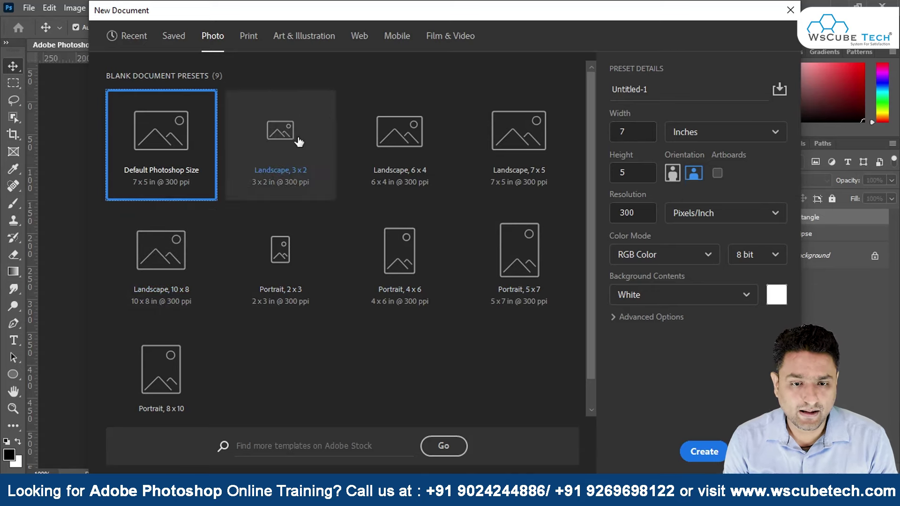
pyautogui.click(281, 136)
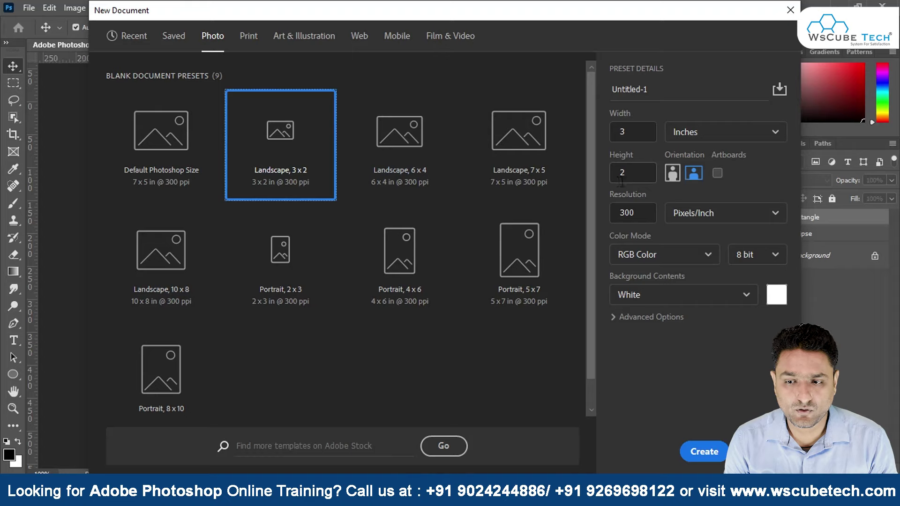
# - Try Landscape 6 x 4, 7 x 5 and 10 x 8, then settle on Default Photoshop Size
pyautogui.click(410, 138)
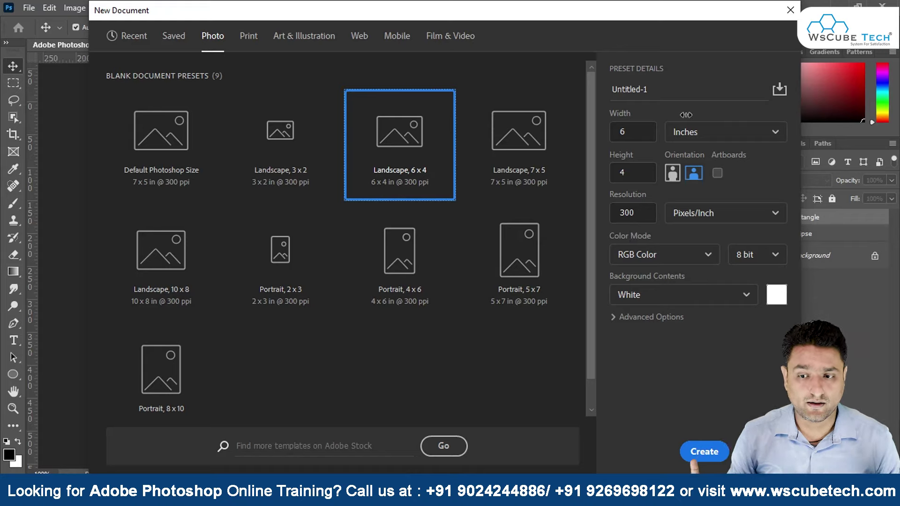
pyautogui.click(525, 152)
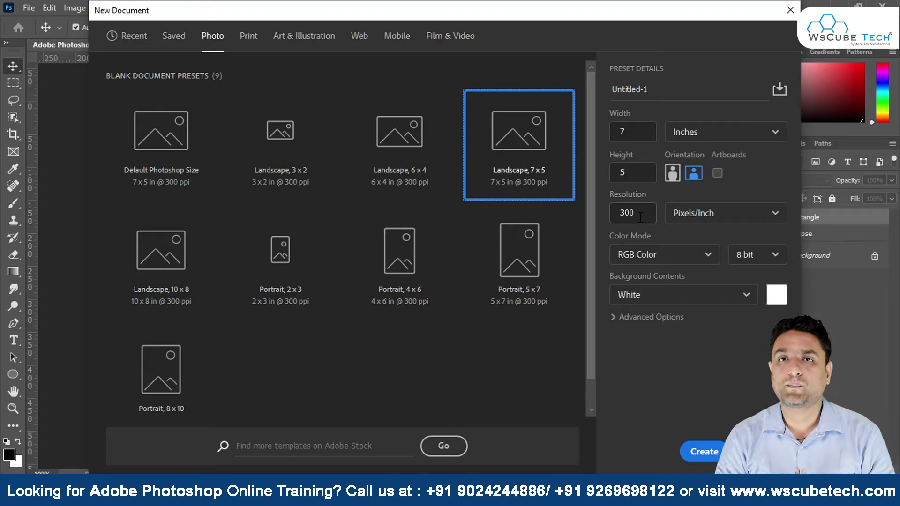
pyautogui.click(161, 251)
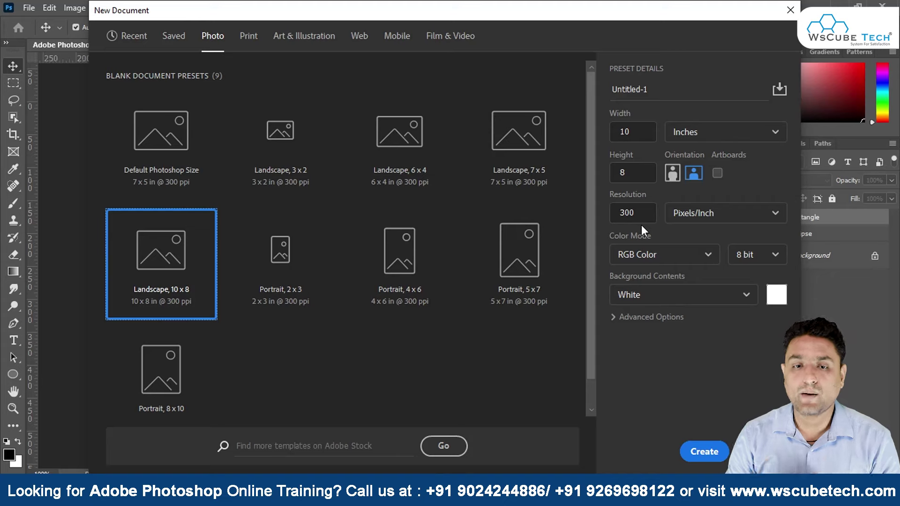
pyautogui.press('Up')
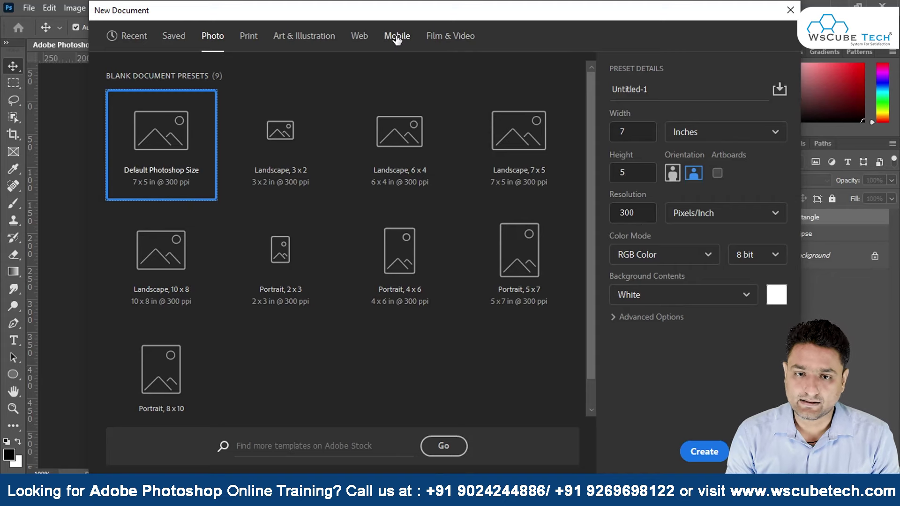
# - Show the Mobile presets and scroll down through them and back up
pyautogui.click(397, 40)
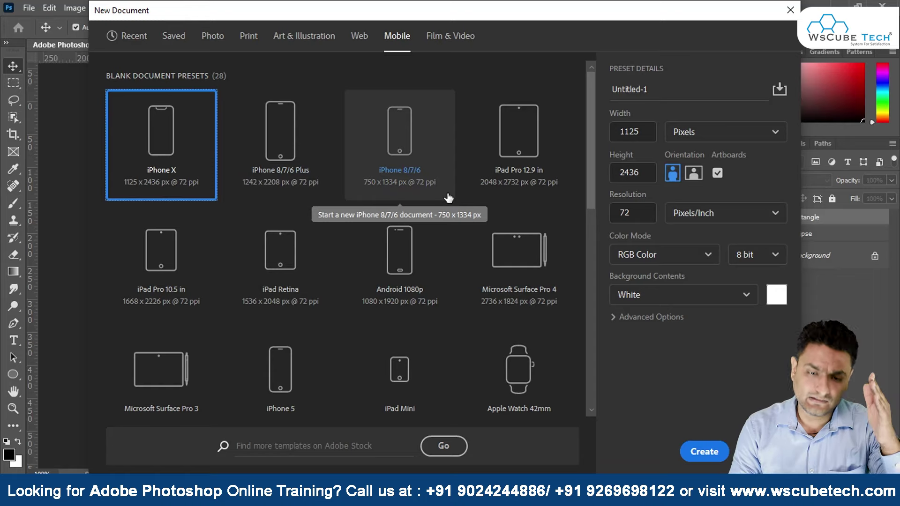
pyautogui.scroll(-5, 449, 207)
pyautogui.scroll(-5, 461, 225)
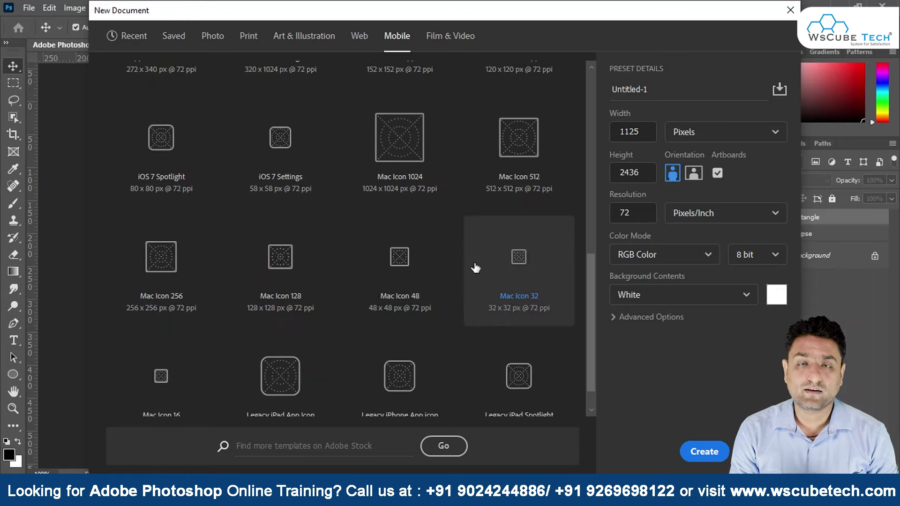
pyautogui.scroll(3, 476, 270)
pyautogui.scroll(5, 474, 272)
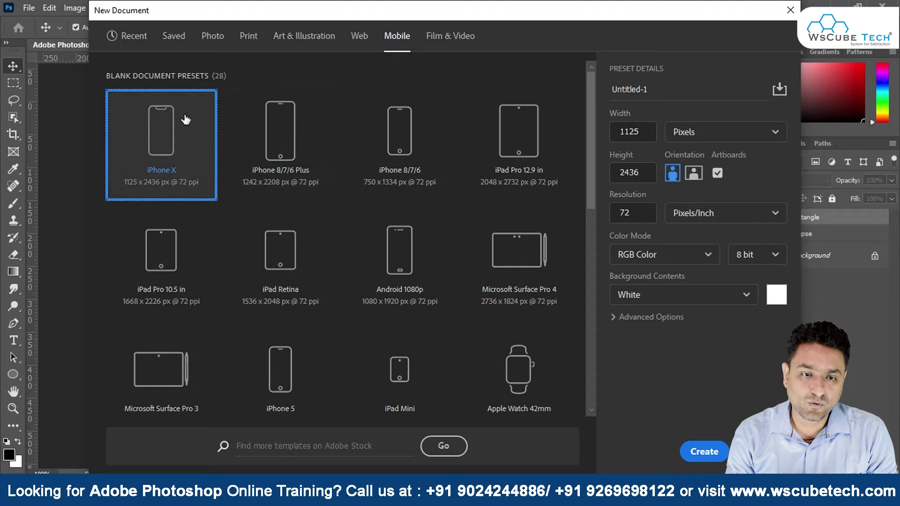
# - Inspect the iPhone X width, height and resolution values, then view the Web presets
pyautogui.click(639, 132)
pyautogui.click(613, 171)
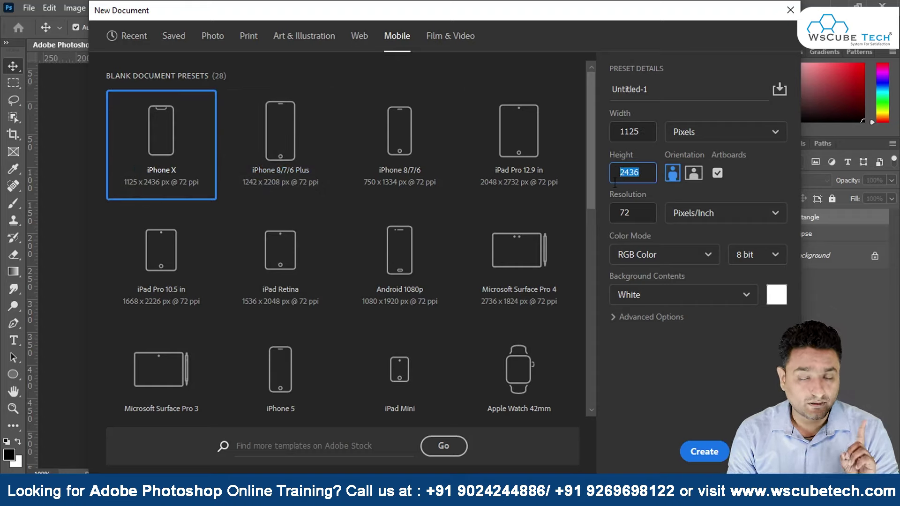
pyautogui.click(622, 216)
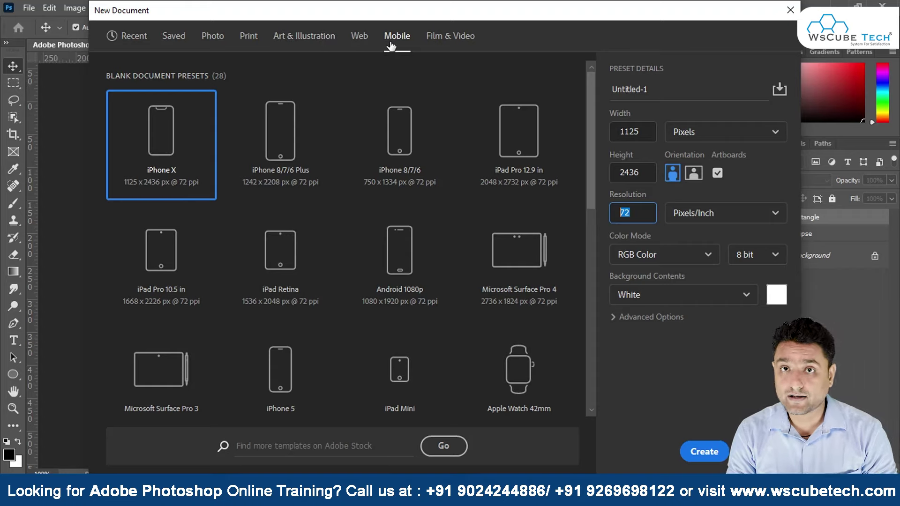
pyautogui.click(356, 42)
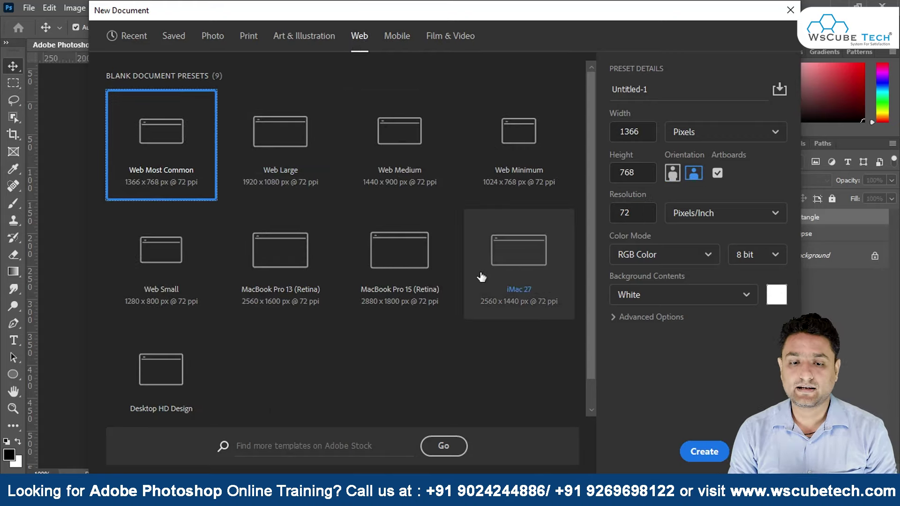
# - Browse Film & Video and Art & Illustration, then pick the Print tab's A4 preset (210 × 297 mm)
pyautogui.click(448, 38)
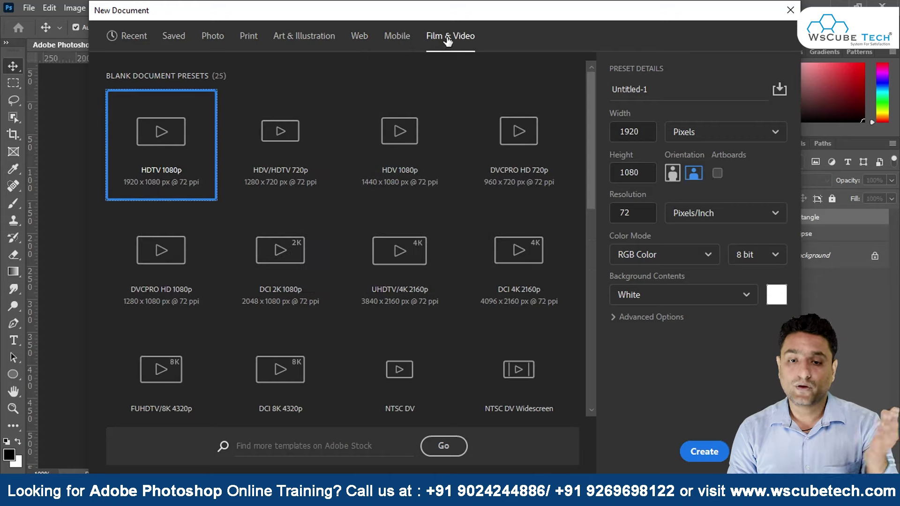
pyautogui.click(285, 40)
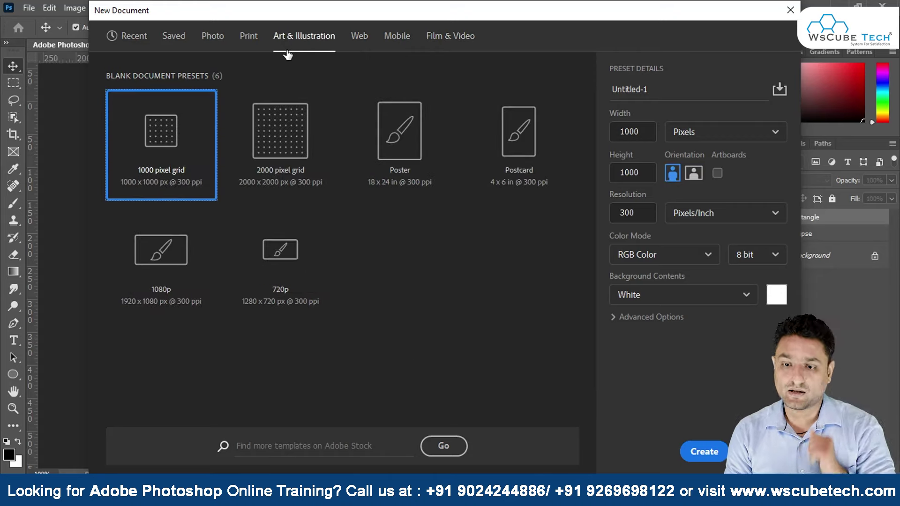
pyautogui.click(245, 39)
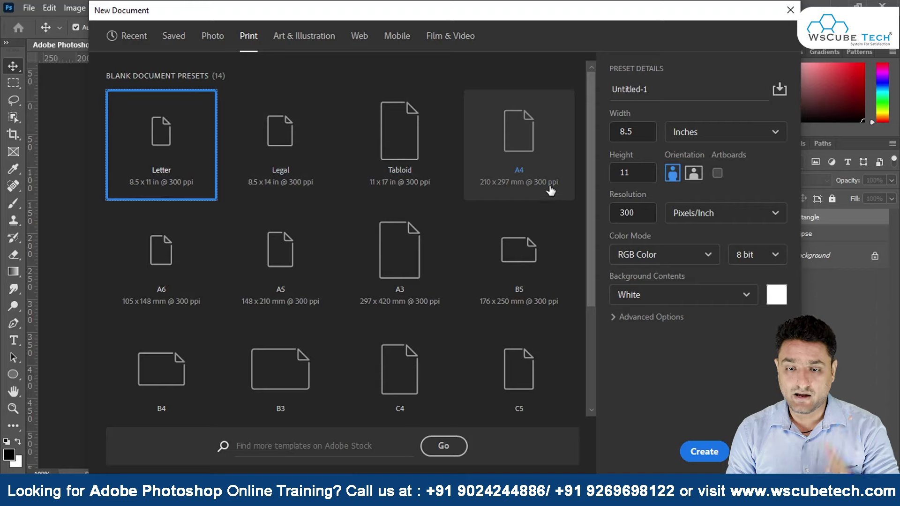
pyautogui.click(483, 140)
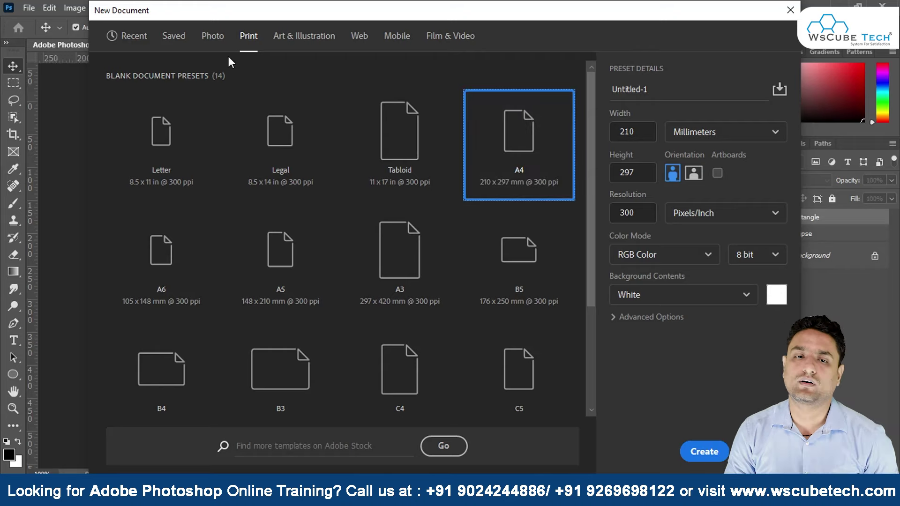
pyautogui.click(300, 36)
# - Go back through Photo to Recent and select the custom size's 500 px width value
pyautogui.click(212, 37)
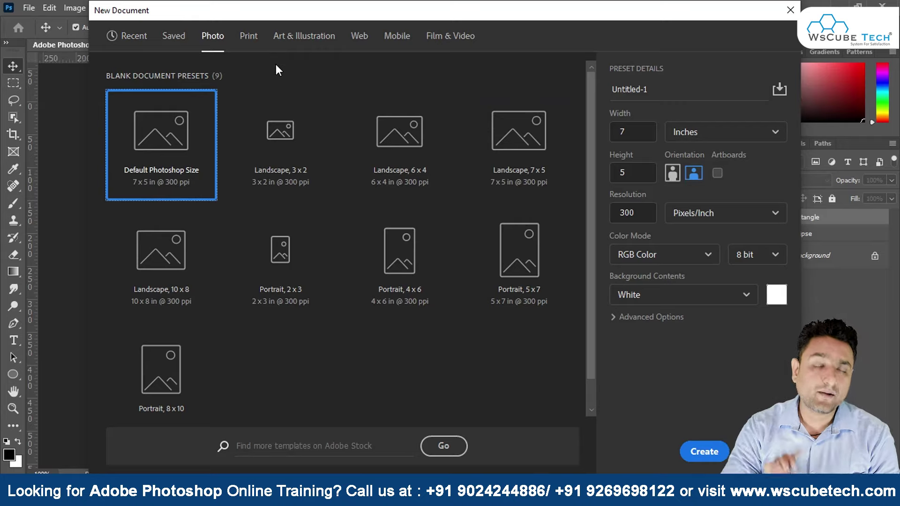
pyautogui.click(112, 41)
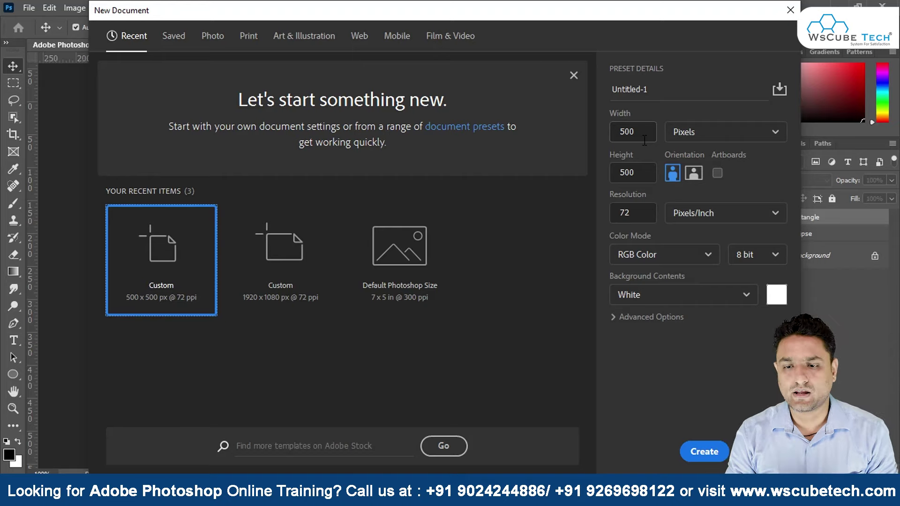
pyautogui.moveTo(643, 134); pyautogui.dragTo(618, 133)
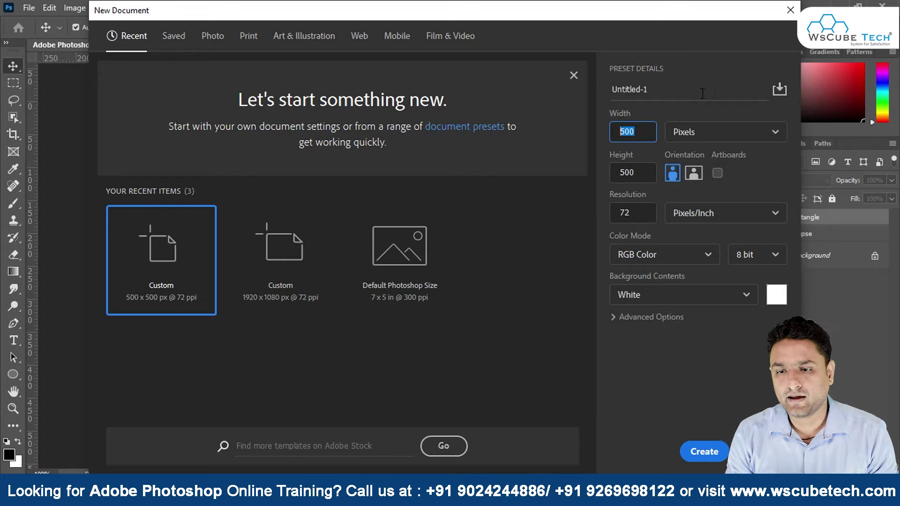
# - Name the document 'Banner', then glance at the Saved presets and return to Recent
pyautogui.hotkey('shift', 'Tab')
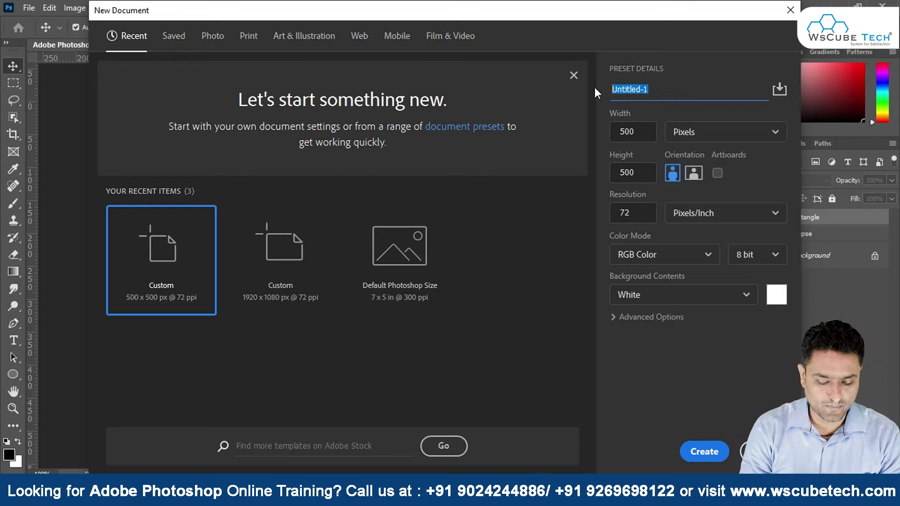
pyautogui.write('Banner')
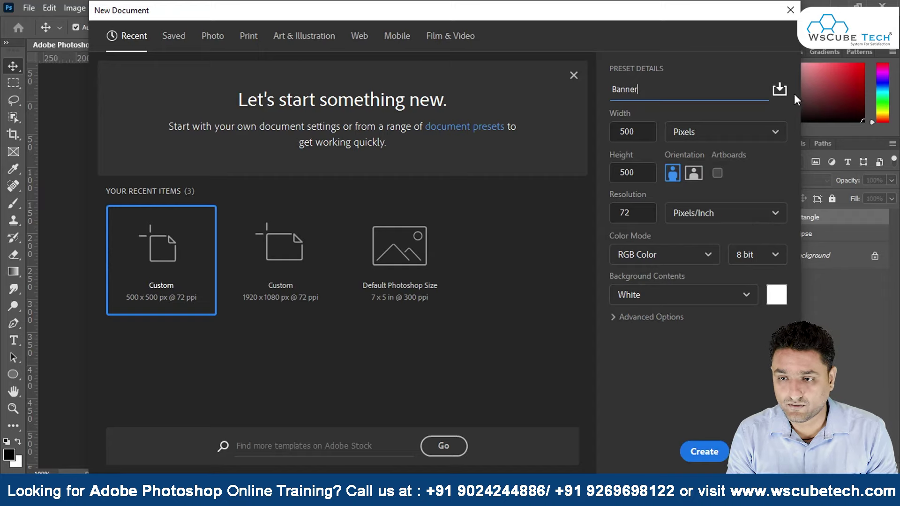
pyautogui.click(174, 37)
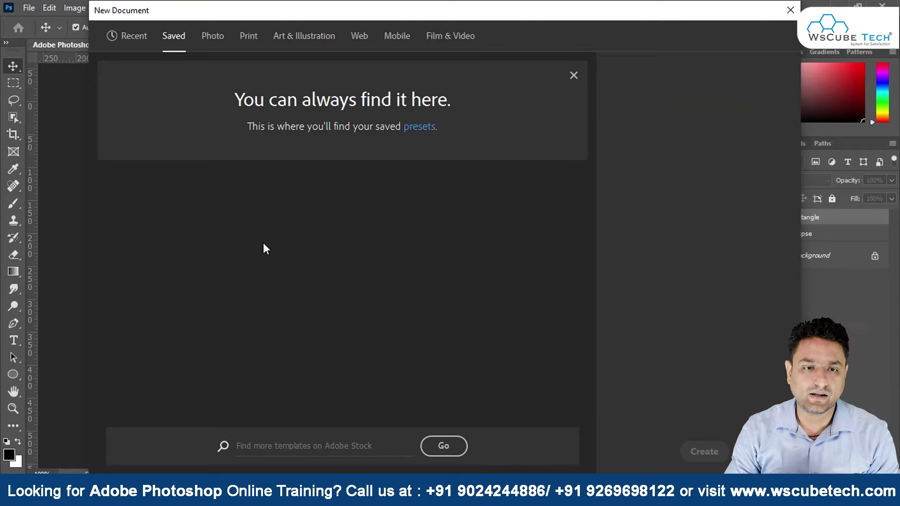
pyautogui.click(130, 44)
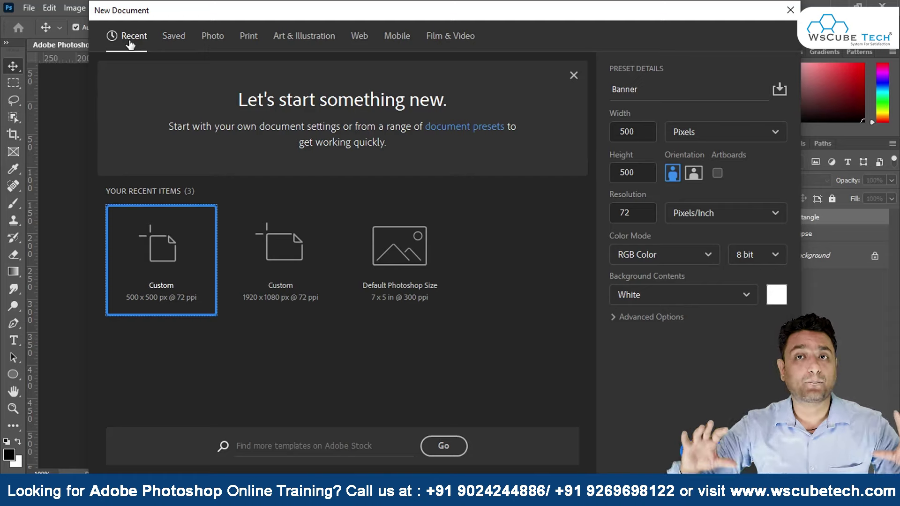
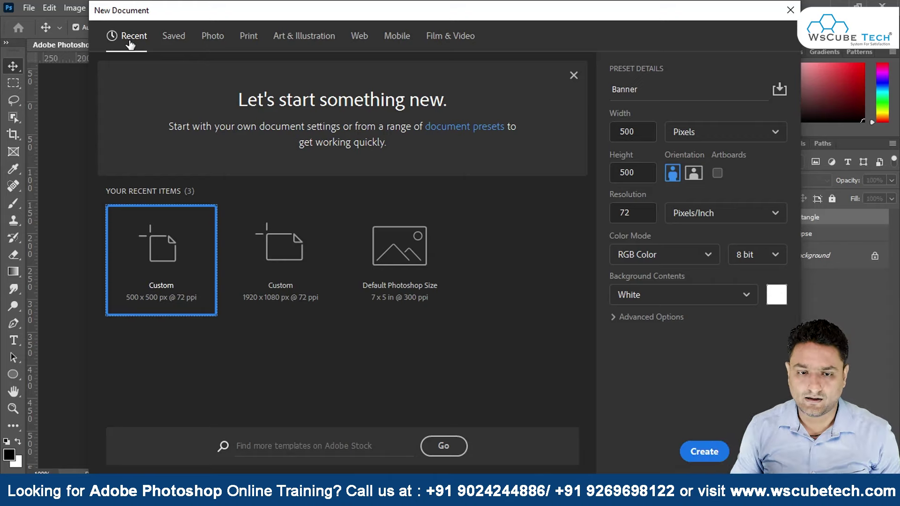
# - Create the 500×500 px Banner document and fill its Background layer black with Alt+Backspace
pyautogui.click(703, 451)
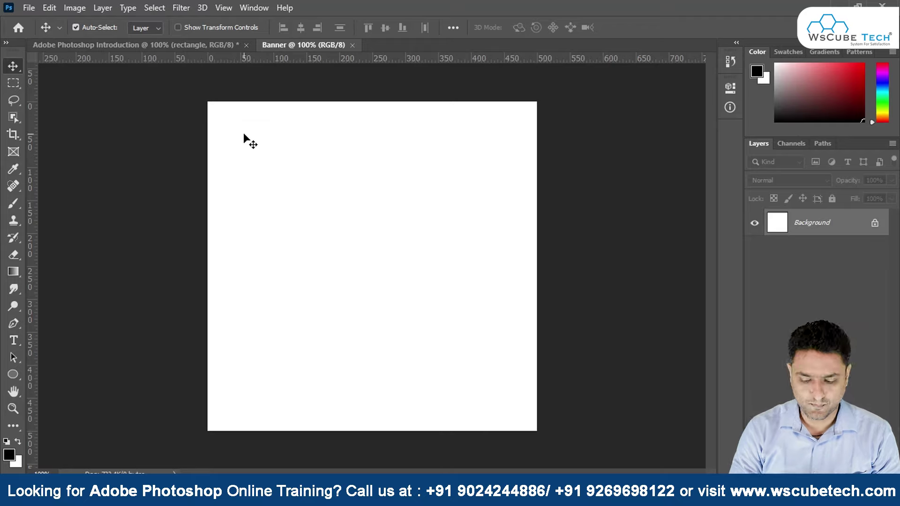
pyautogui.press('super')
pyautogui.press('super')
pyautogui.hotkey('alt', 'BackSpace')
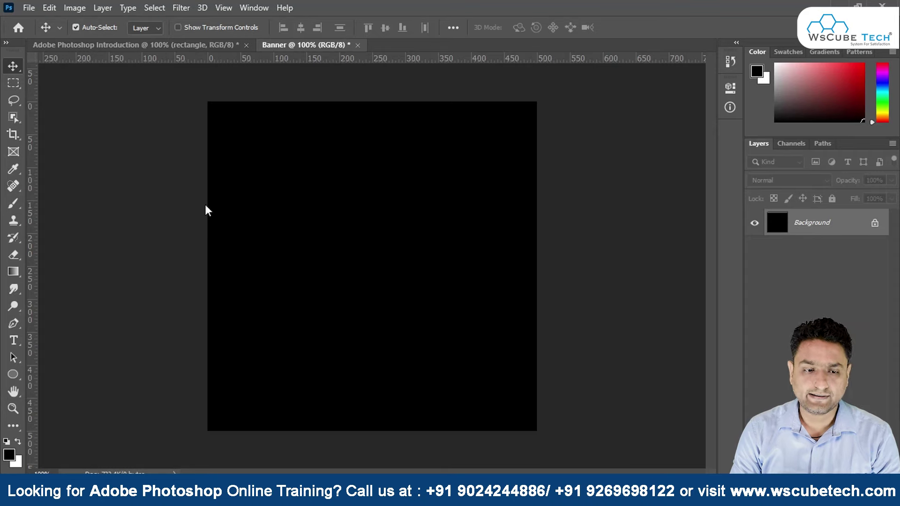
# - Place a Lorem Ipsum text layer and set its font size to 38 pt
pyautogui.press('t')
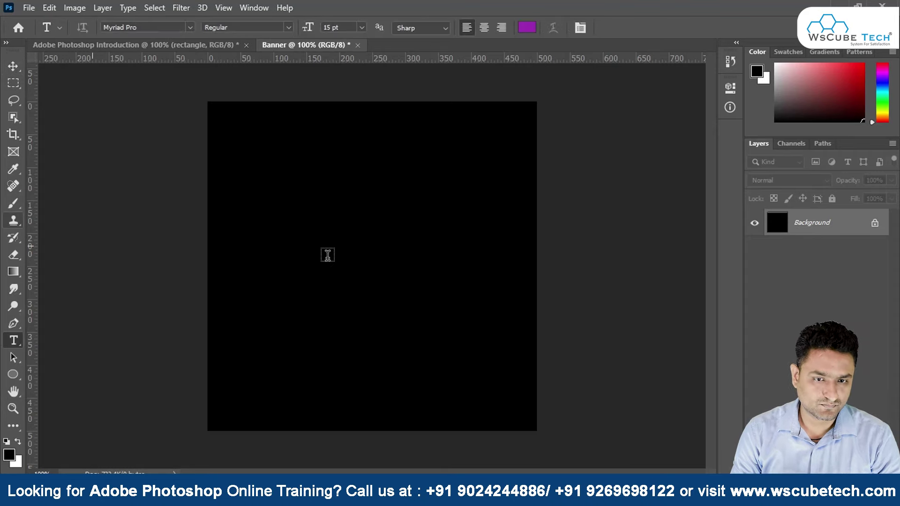
pyautogui.click(329, 239)
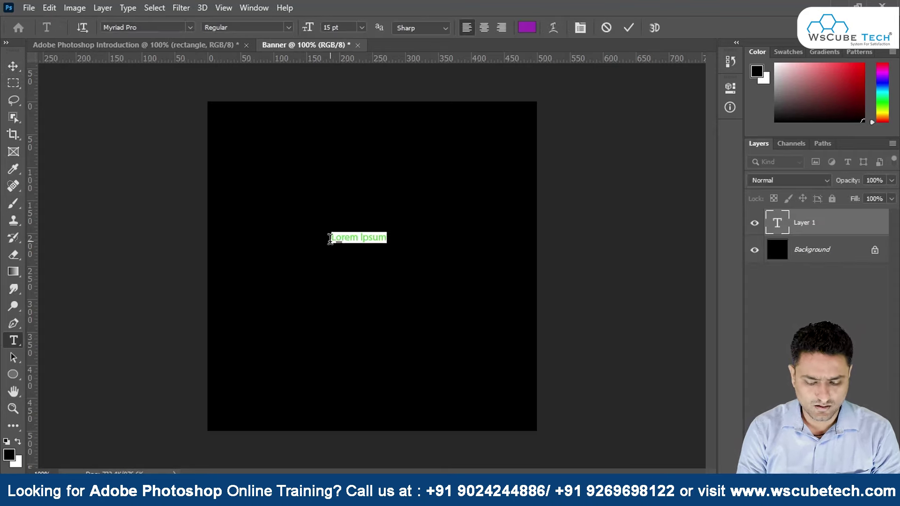
pyautogui.hotkey('ctrl', 'Return')
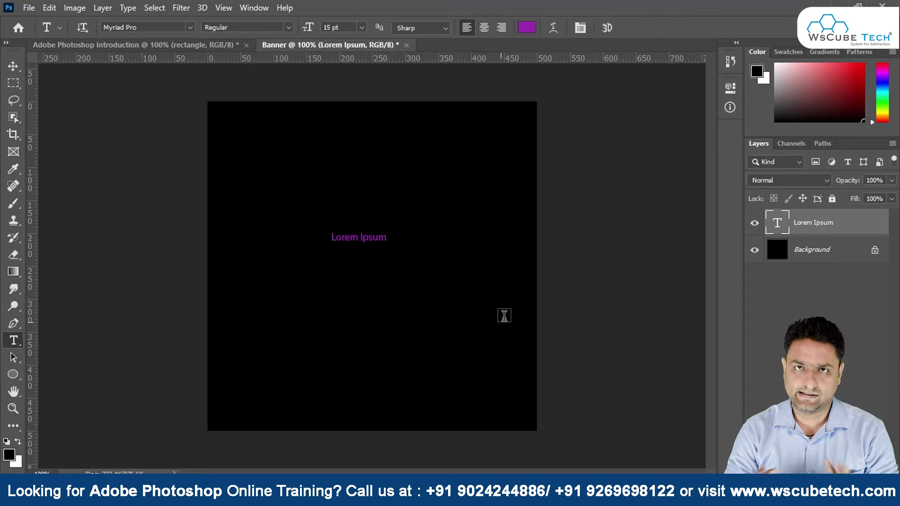
pyautogui.tripleClick(369, 238)
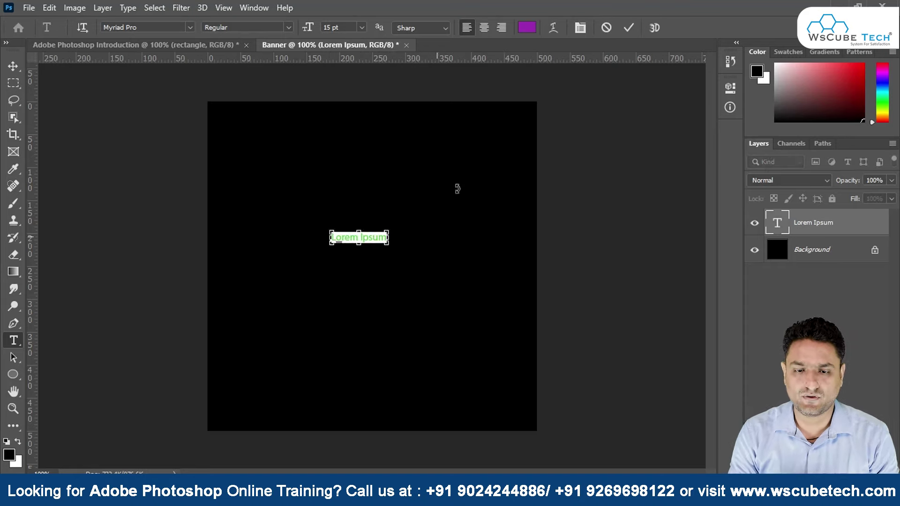
pyautogui.doubleClick(345, 28)
pyautogui.write('38')
pyautogui.press('Return')
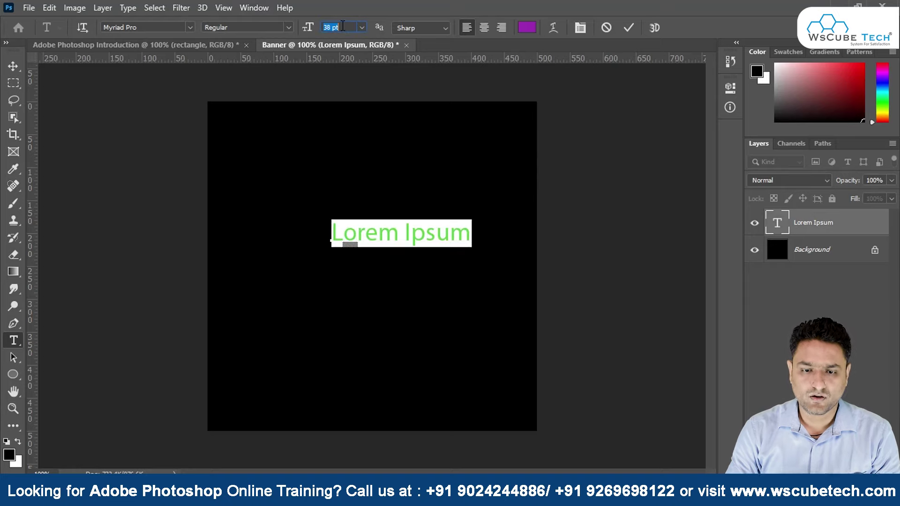
pyautogui.hotkey('ctrl', 'Return')
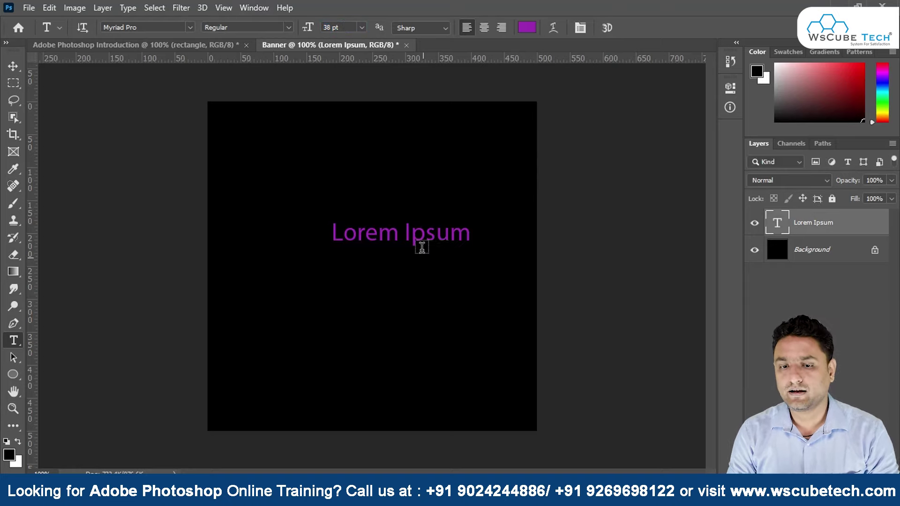
# - Recolour the Lorem Ipsum text a very dark purple and zoom the canvas to 200%
pyautogui.click(418, 240)
pyautogui.hotkey('ctrl', 'a')
pyautogui.click(527, 27)
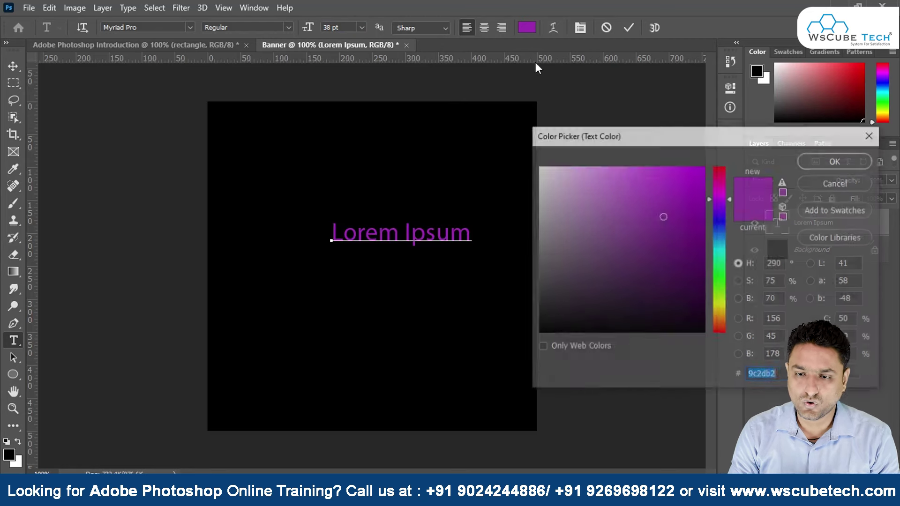
pyautogui.moveTo(665, 217); pyautogui.dragTo(704, 323)
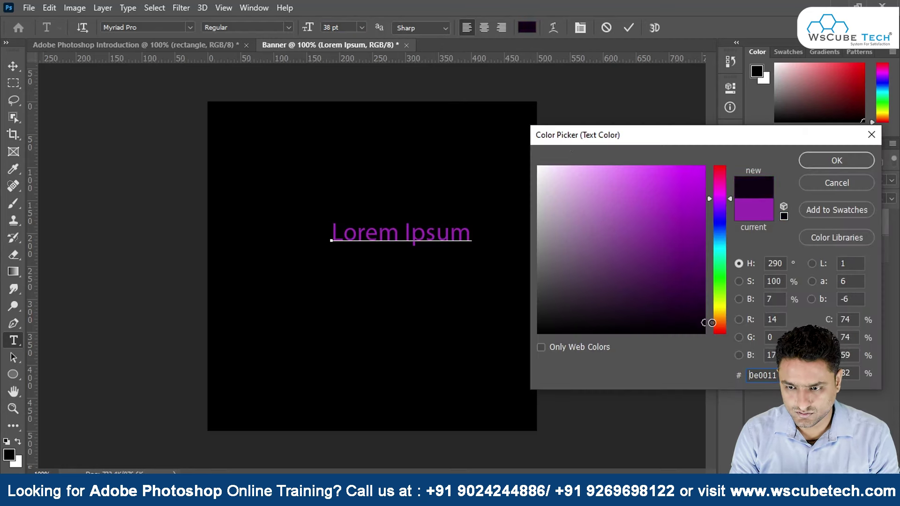
pyautogui.click(821, 164)
pyautogui.click(534, 272)
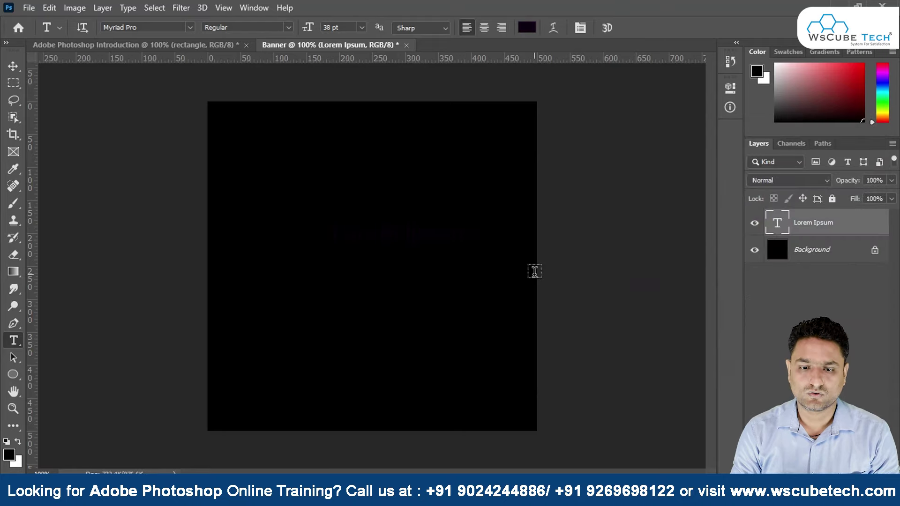
pyautogui.hotkey('ctrl', '+')
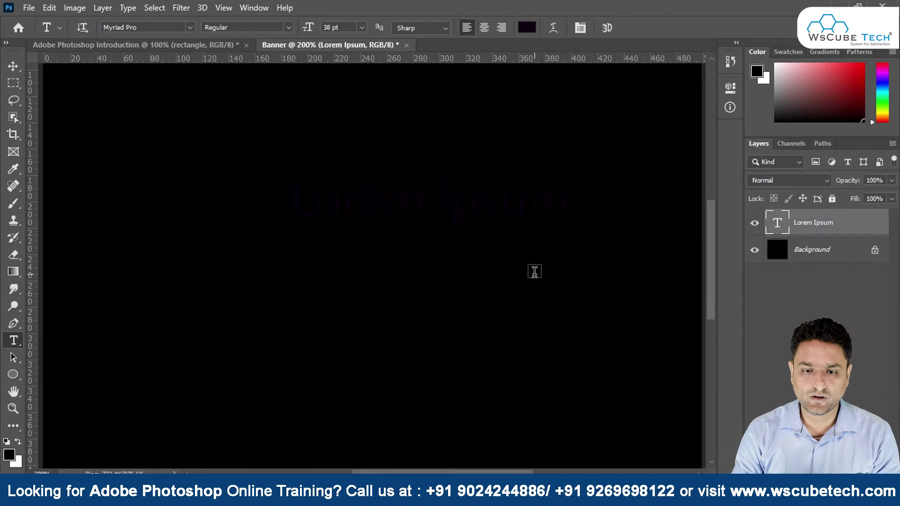
pyautogui.click(352, 195)
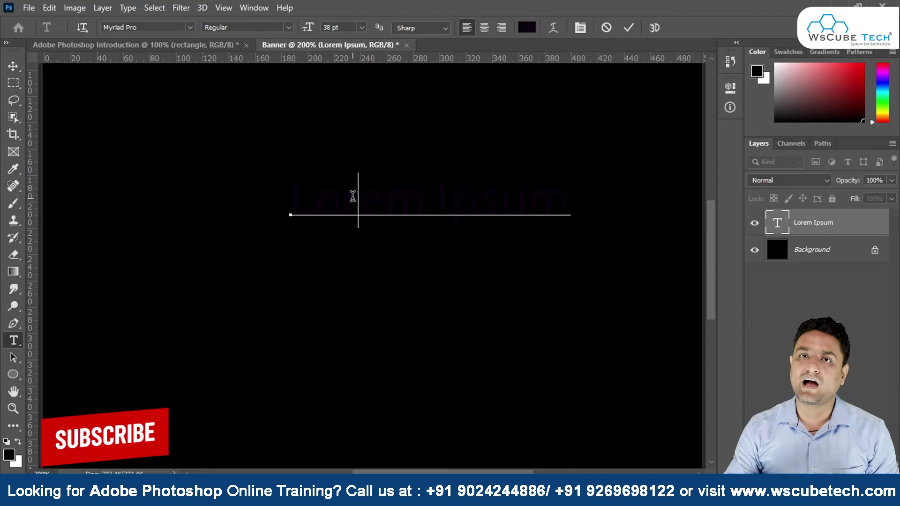
pyautogui.hotkey('ctrl', 'Return')
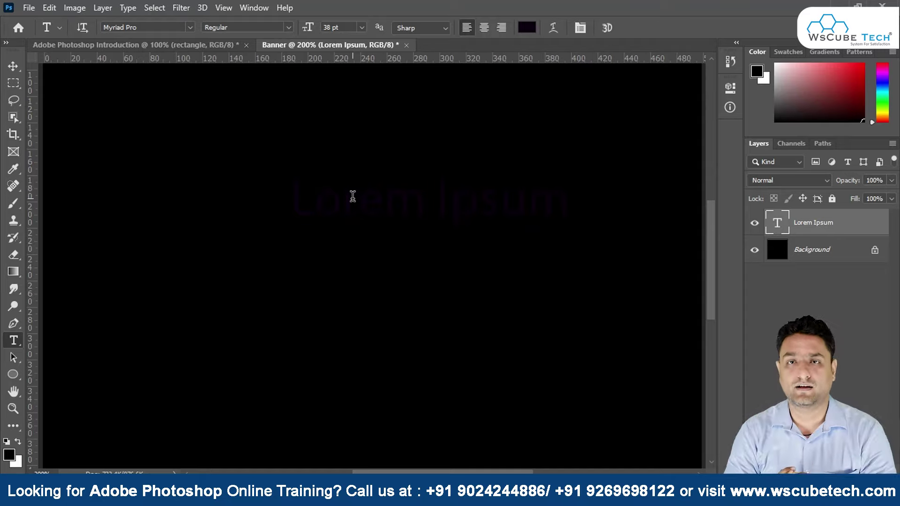
pyautogui.hotkey('ctrl', '-')
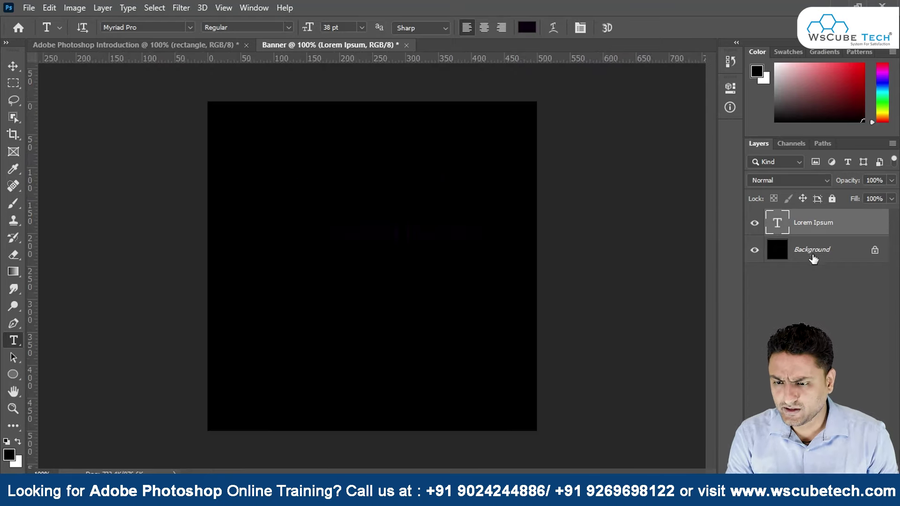
# - Change the Lorem Ipsum text colour to white (#ffffff)
pyautogui.click(438, 231)
pyautogui.hotkey('ctrl', 'a')
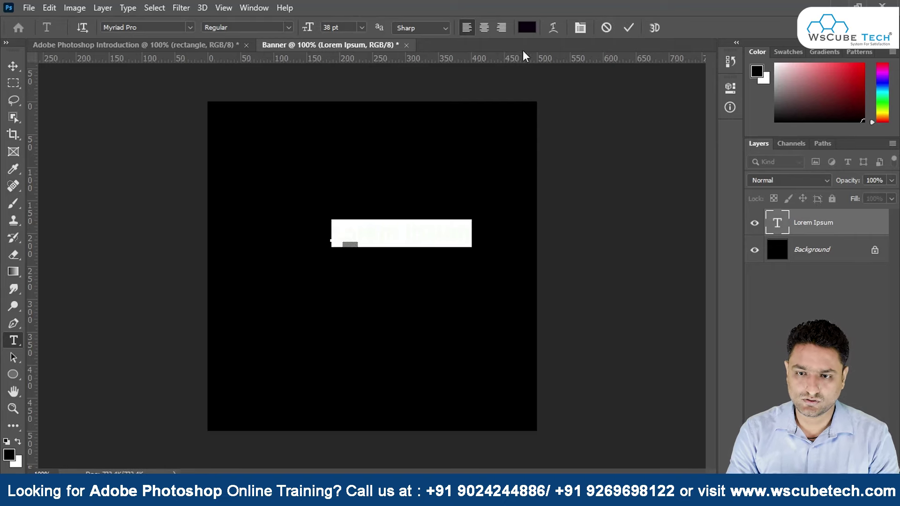
pyautogui.click(527, 27)
pyautogui.write('ffffff')
pyautogui.click(864, 158)
pyautogui.hotkey('ctrl', 'Return')
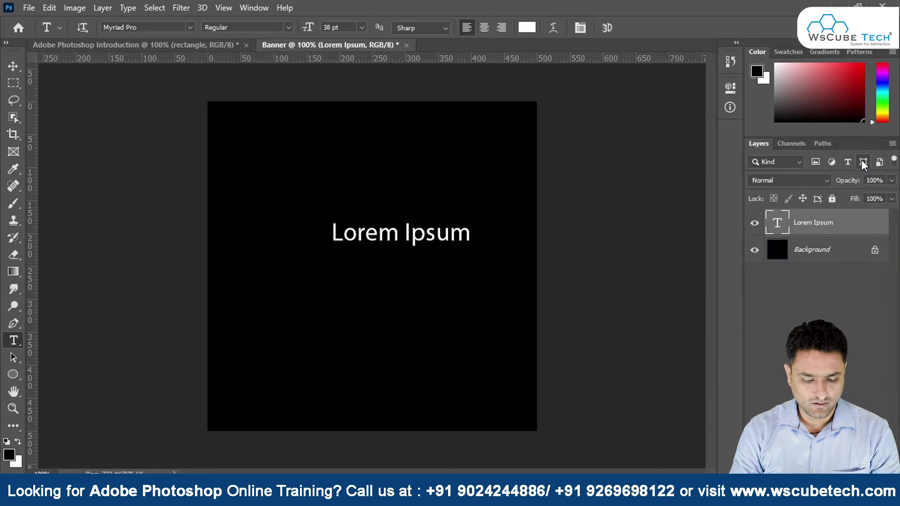
# - Add and commit a second Lorem Ipsum text layer on the canvas
pyautogui.click(365, 281)
pyautogui.press('Right')
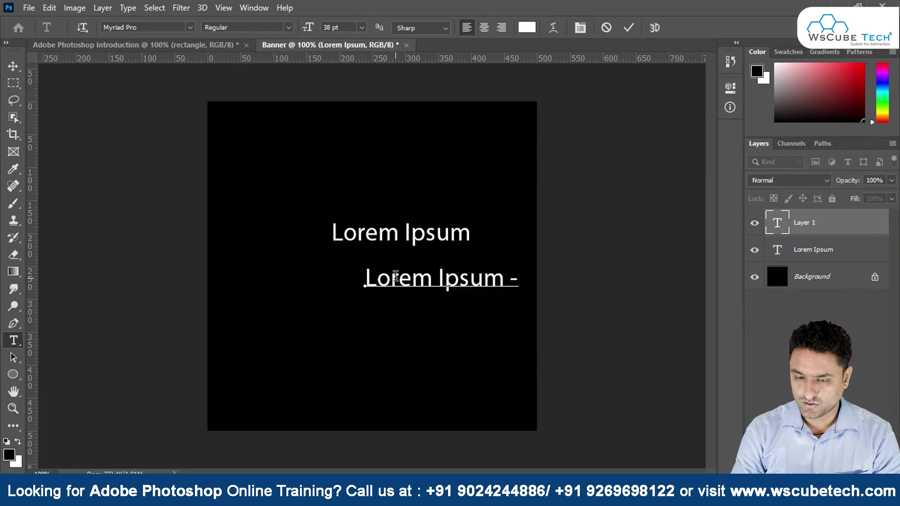
pyautogui.hotkey('ctrl', 'Return')
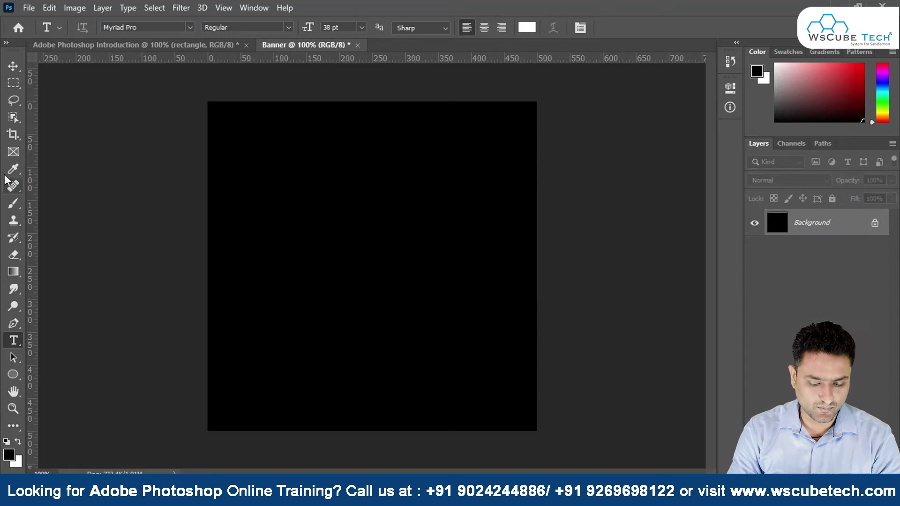
# - Draw an ellipse near the canvas top-left and fill it white
pyautogui.press('u')
pyautogui.moveTo(248, 145); pyautogui.dragTo(286, 203)
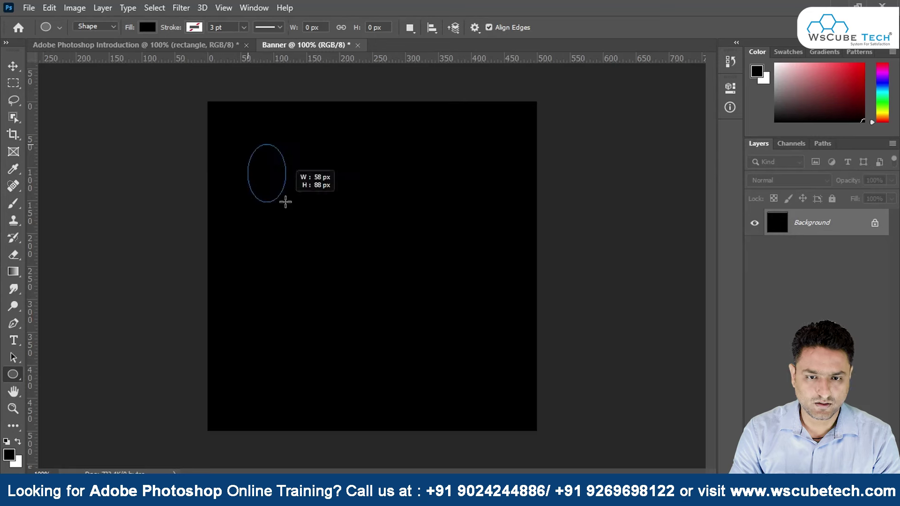
pyautogui.click(144, 29)
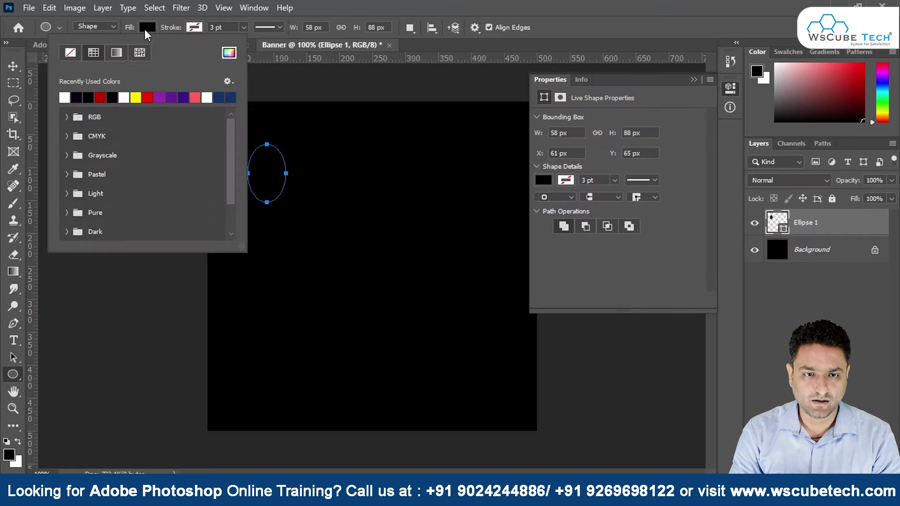
pyautogui.click(65, 97)
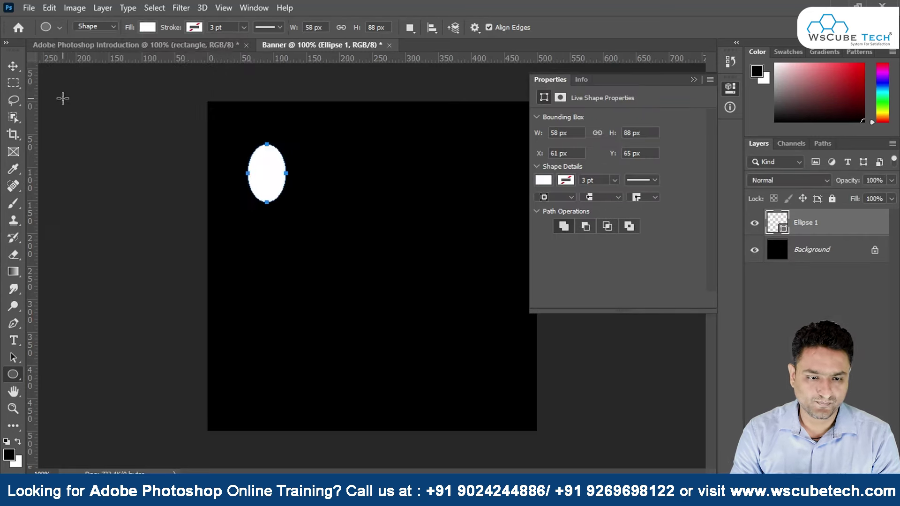
# - Draw a larger dark red ellipse and move it up-left to overlap the white one
pyautogui.moveTo(277, 180); pyautogui.dragTo(324, 257)
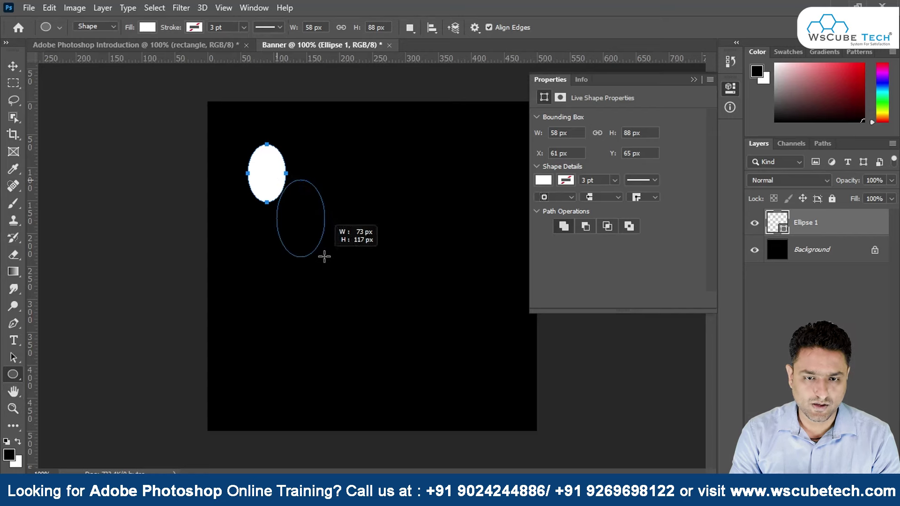
pyautogui.click(148, 28)
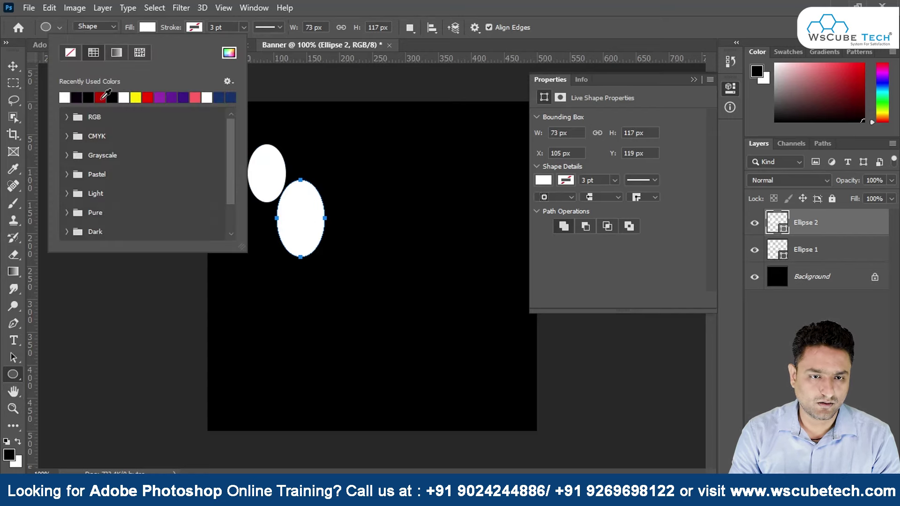
pyautogui.click(100, 97)
pyautogui.press('Return')
pyautogui.click(694, 79)
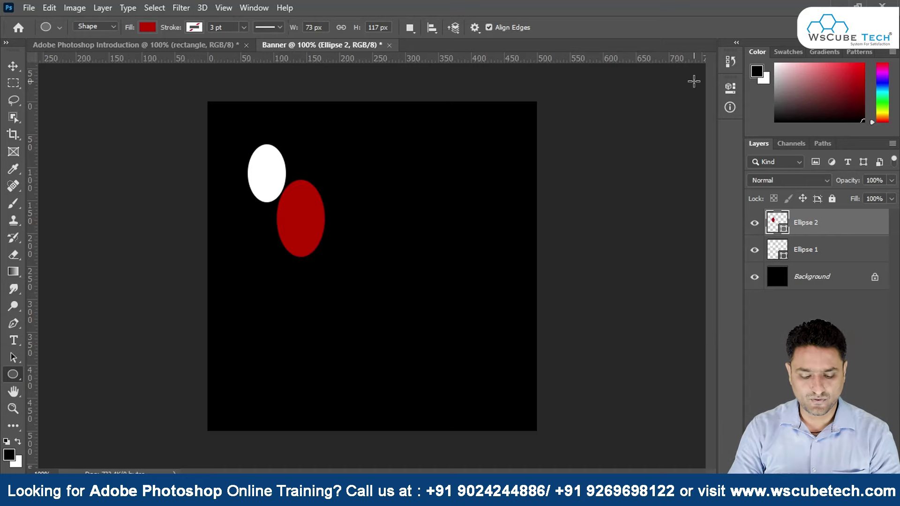
pyautogui.press('v')
pyautogui.moveTo(303, 240); pyautogui.dragTo(289, 216)
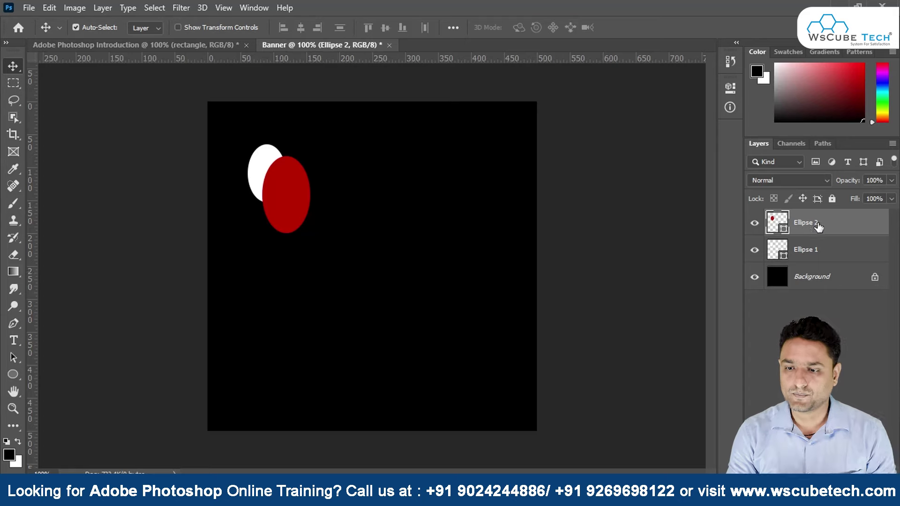
# - Toggle the red ellipse's visibility and nudge it up level with the white one
pyautogui.click(755, 223)
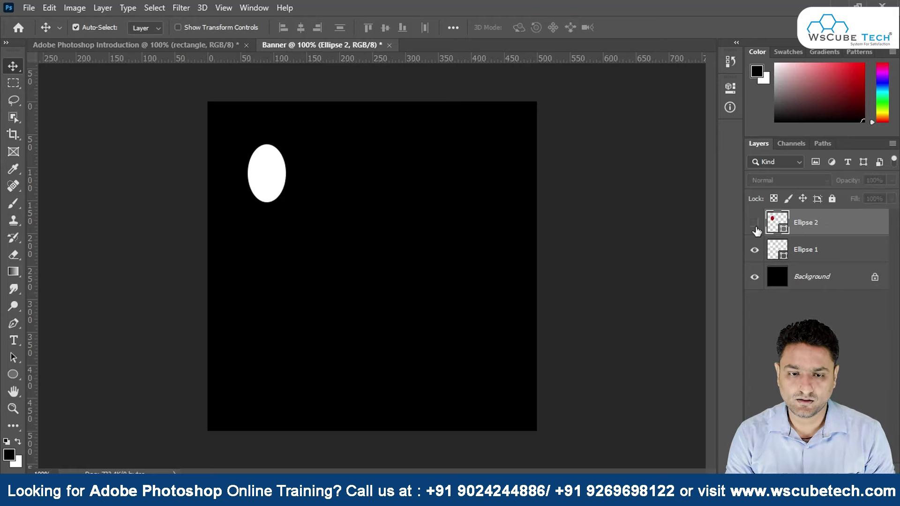
pyautogui.click(756, 223)
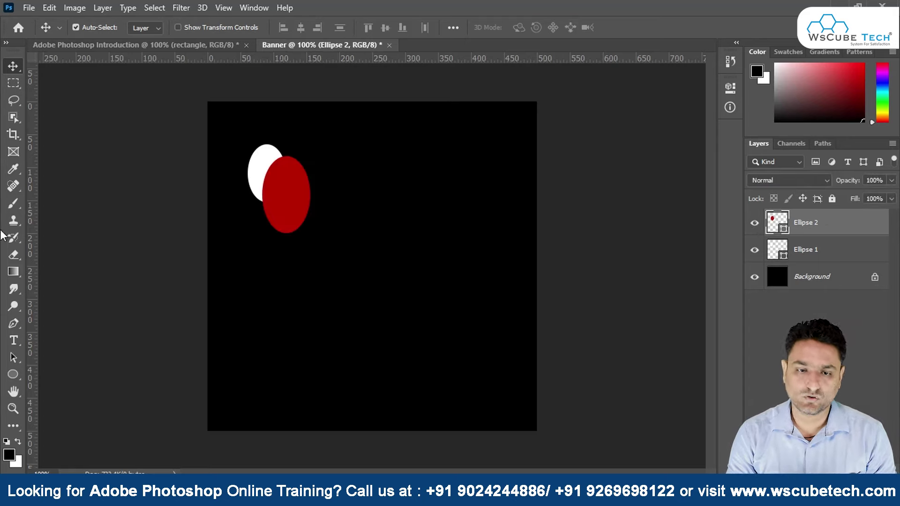
pyautogui.moveTo(275, 202)
pyautogui.mouseDown()
pyautogui.moveTo(275, 181)
pyautogui.moveTo(279, 190)
pyautogui.mouseUp()
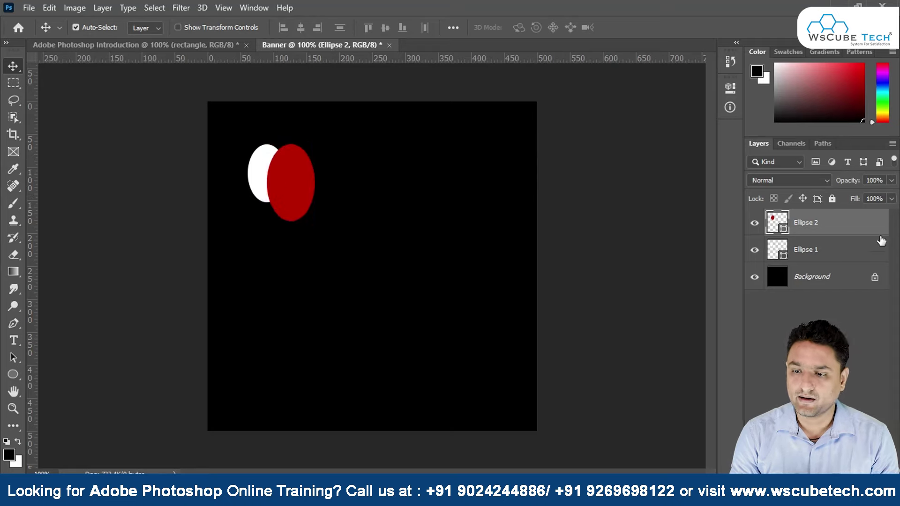
# - Move Ellipse 1 above Ellipse 2, also demonstrating the Ctrl+[ and Ctrl+] shortcuts
pyautogui.click(833, 252)
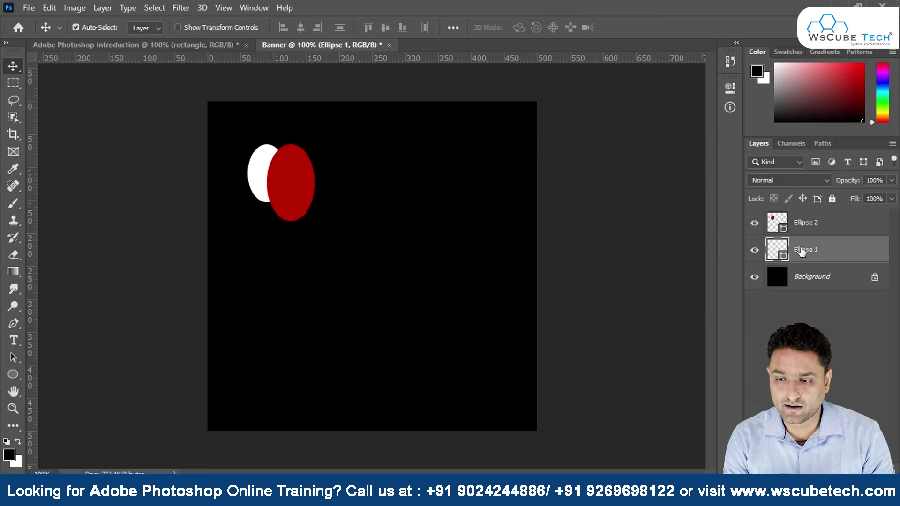
pyautogui.moveTo(801, 251); pyautogui.dragTo(803, 220)
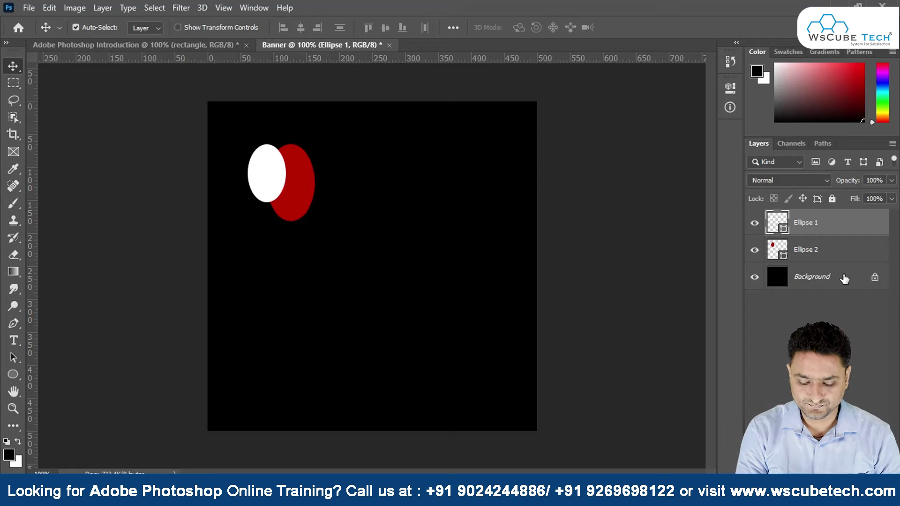
pyautogui.hotkey('ctrl', '[')
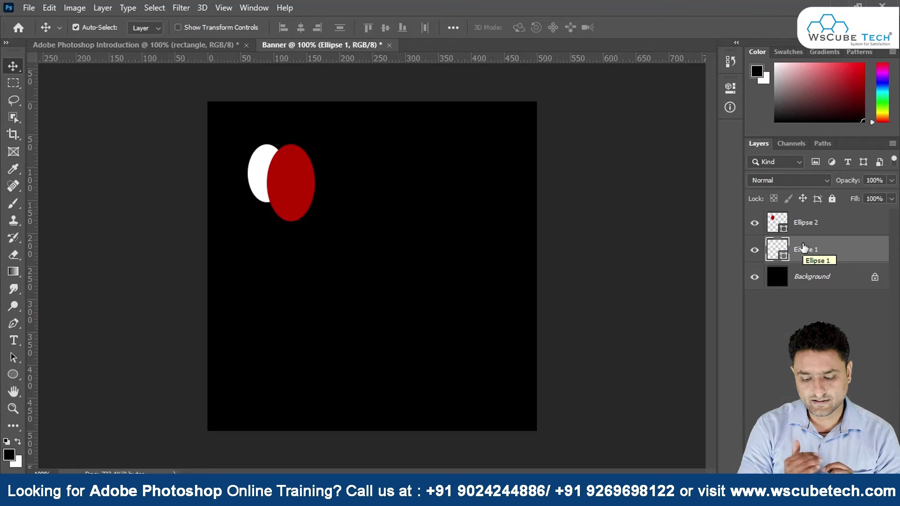
pyautogui.press('ctrl')
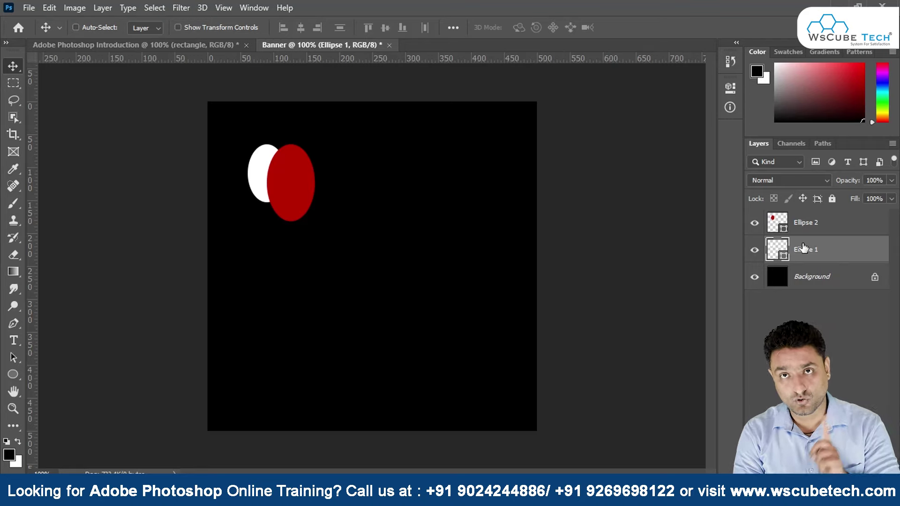
pyautogui.hotkey('ctrl', ']')
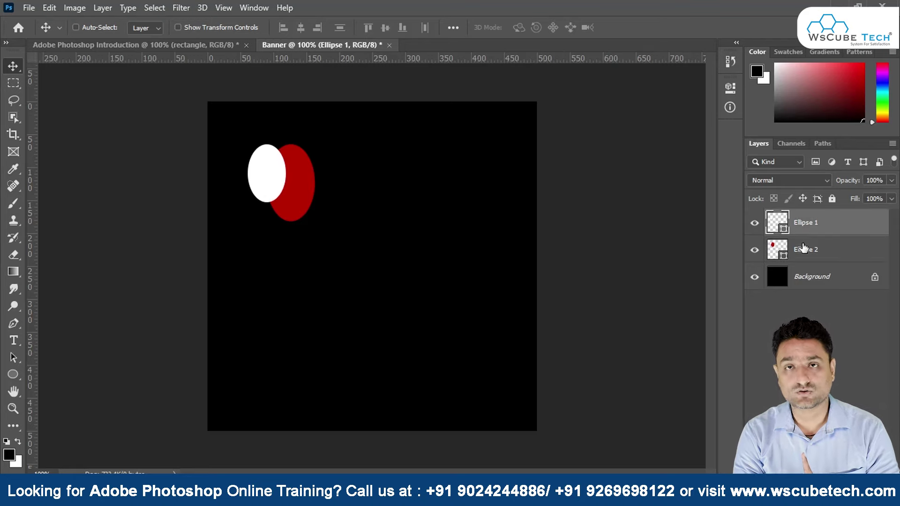